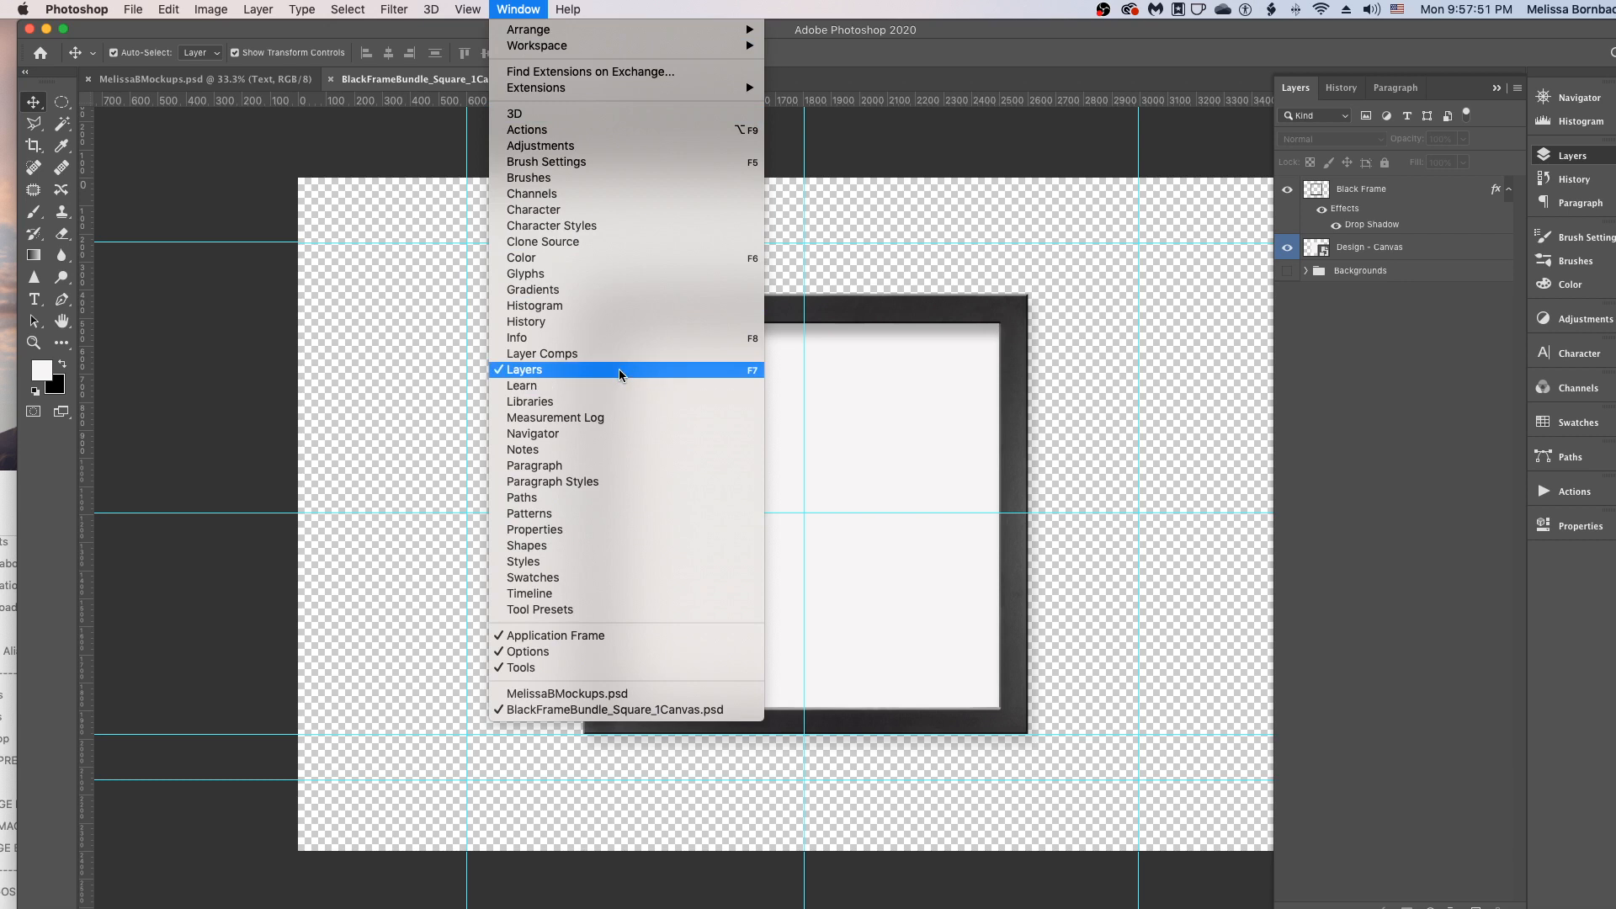
Open the Design - Canvas smart object's contents for editing, and open background-2416312.jpg from the 1_Art folder.
click(1436, 385)
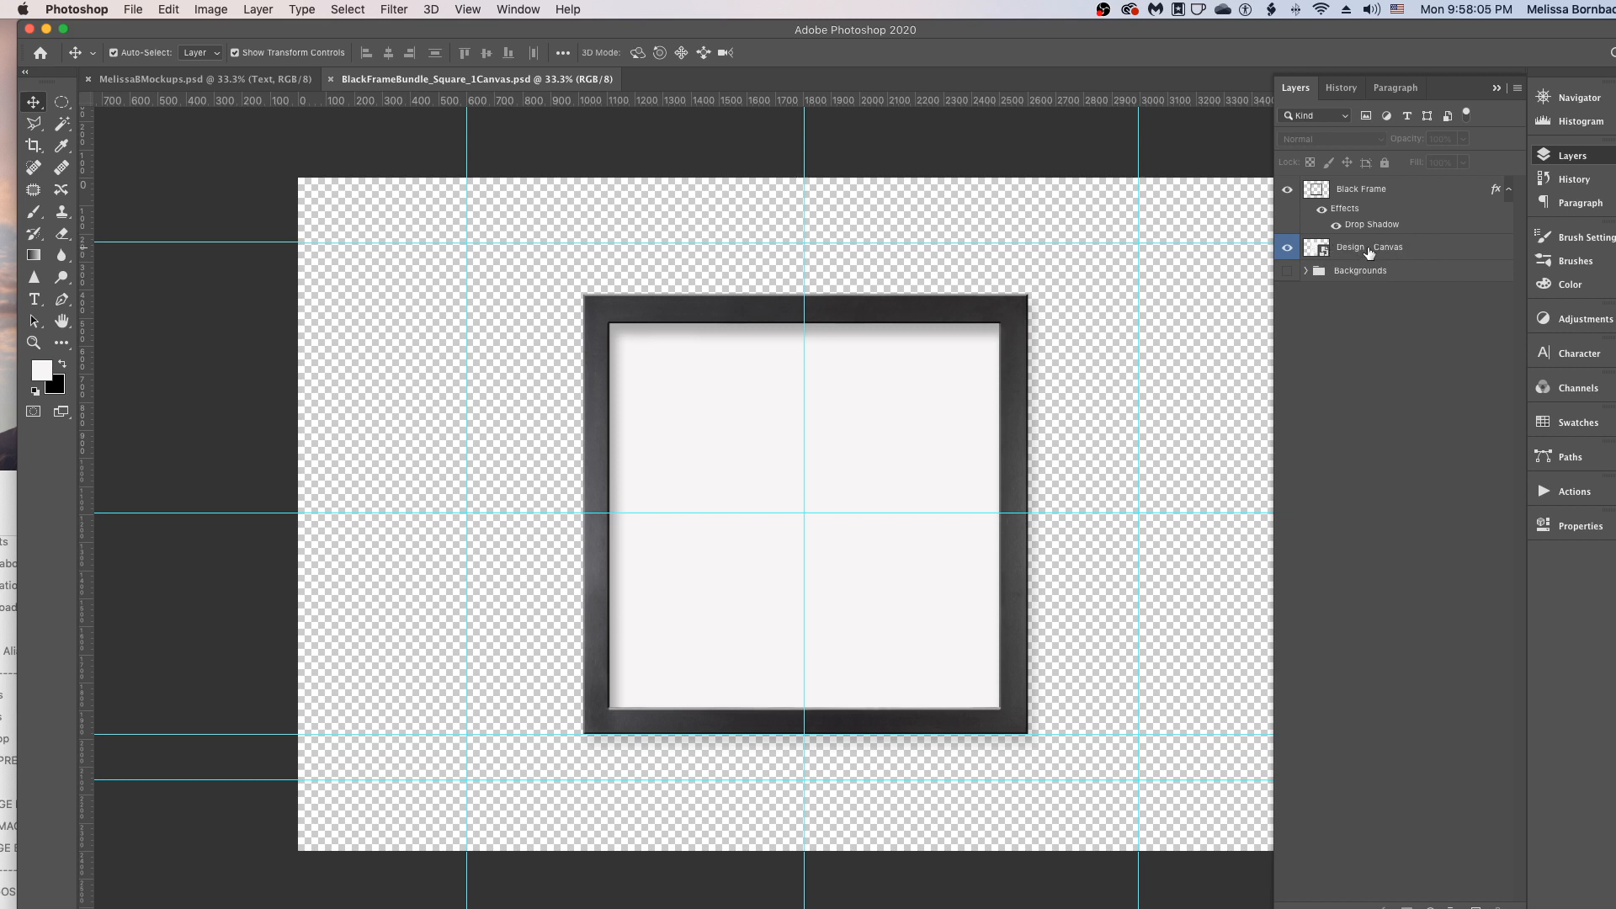
double_click(1317, 250)
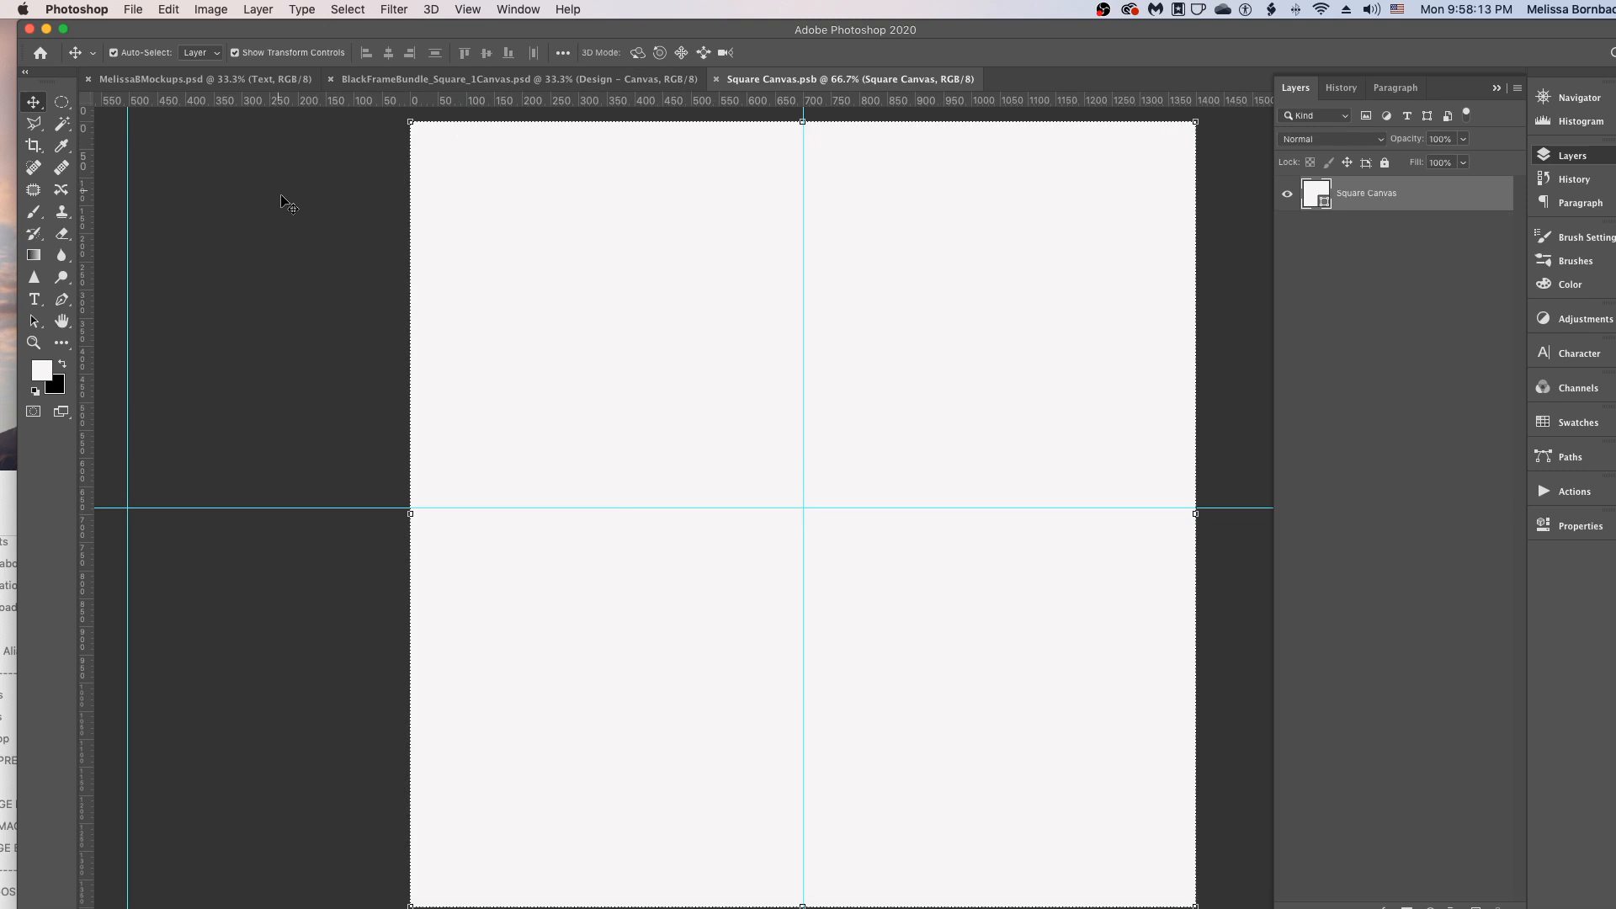
click(131, 10)
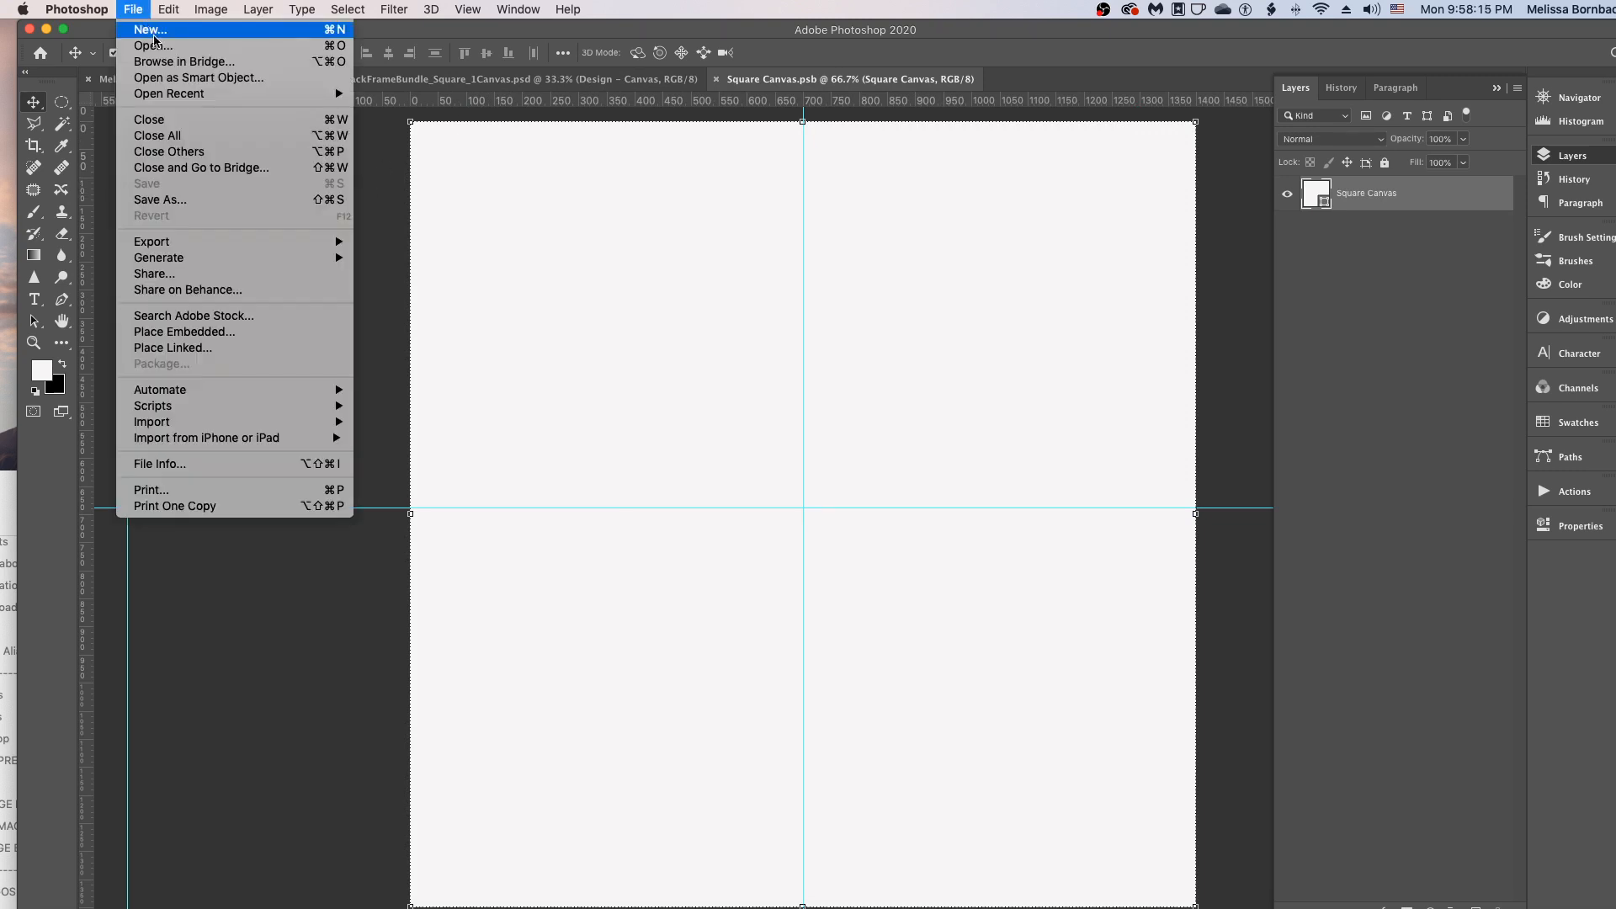
click(156, 49)
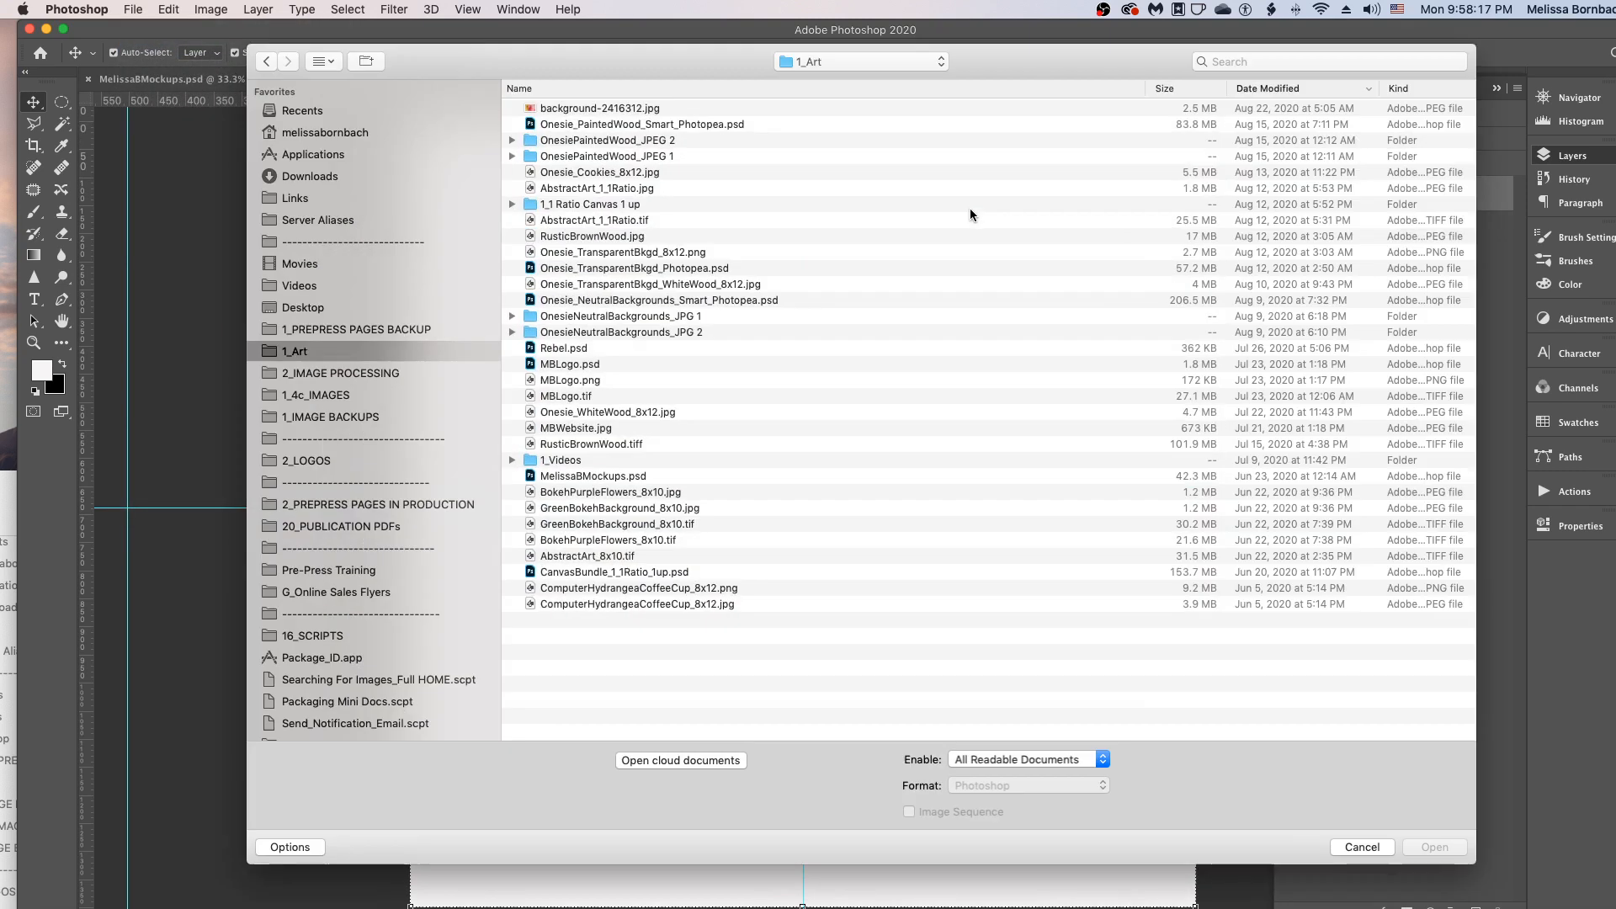
click(615, 110)
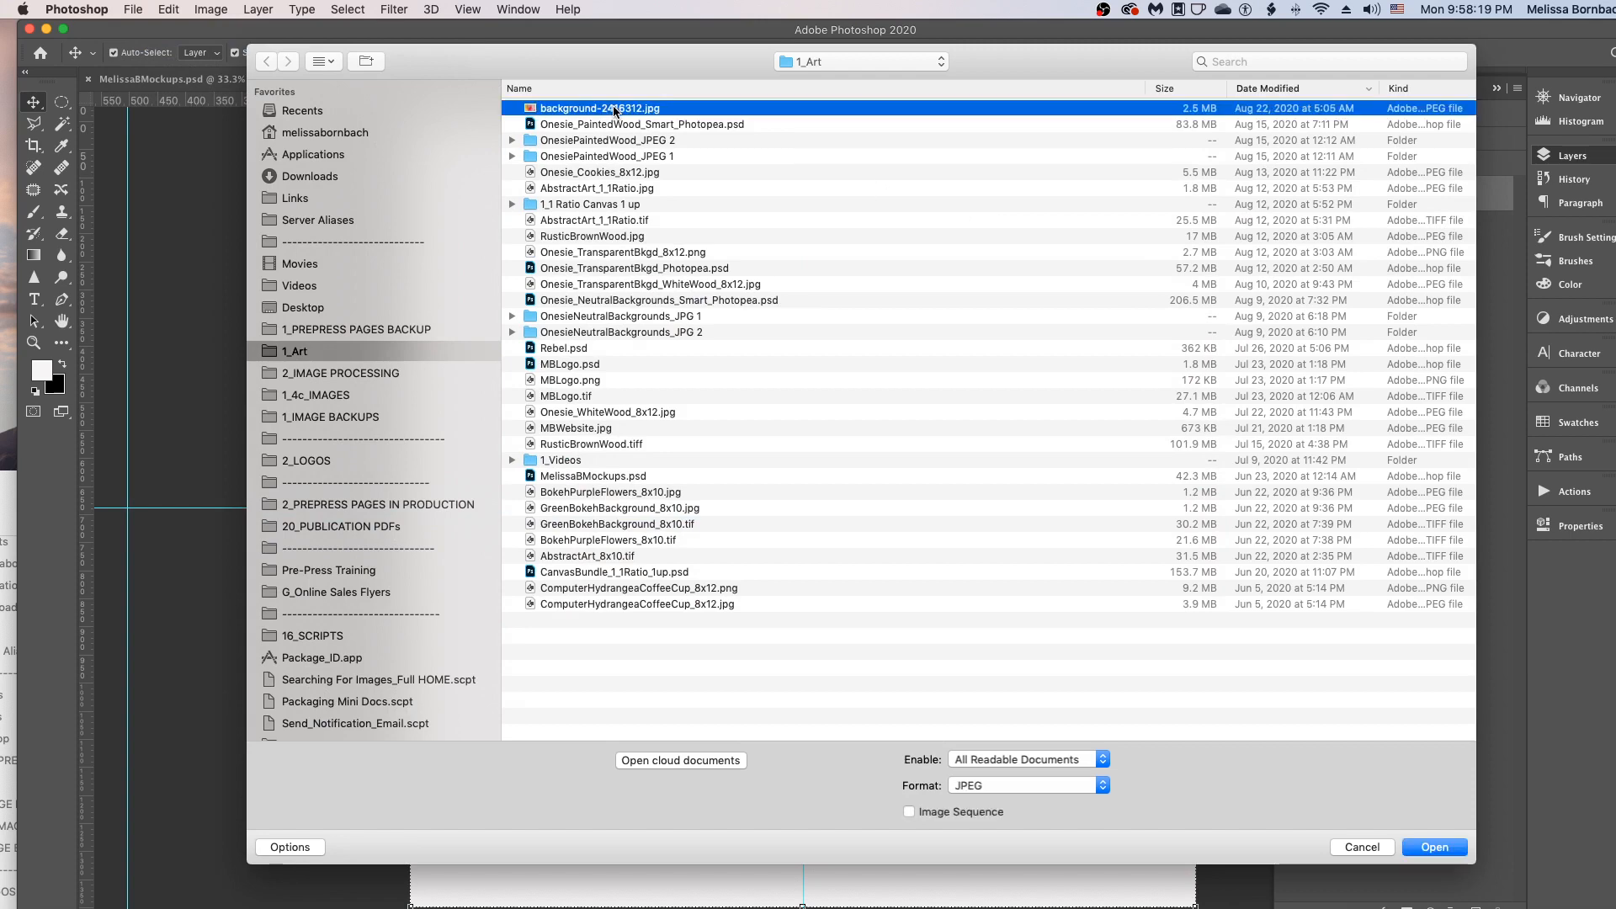
double_click(615, 110)
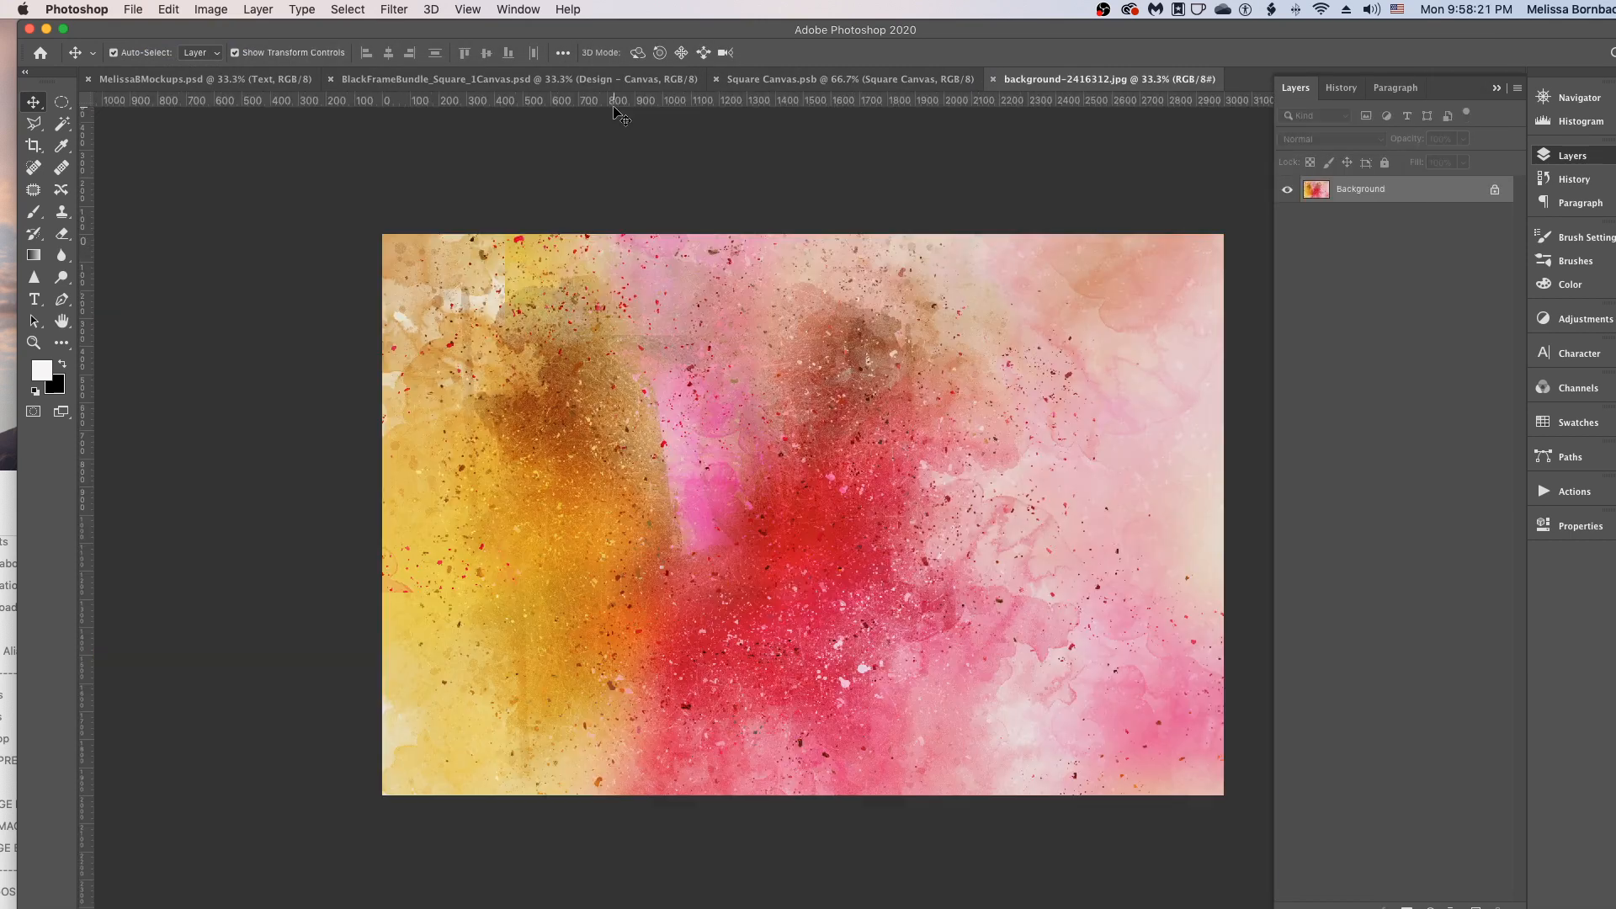
Copy the entire background-2416312.jpg image and paste it into Square Canvas.psb.
click(351, 10)
click(364, 35)
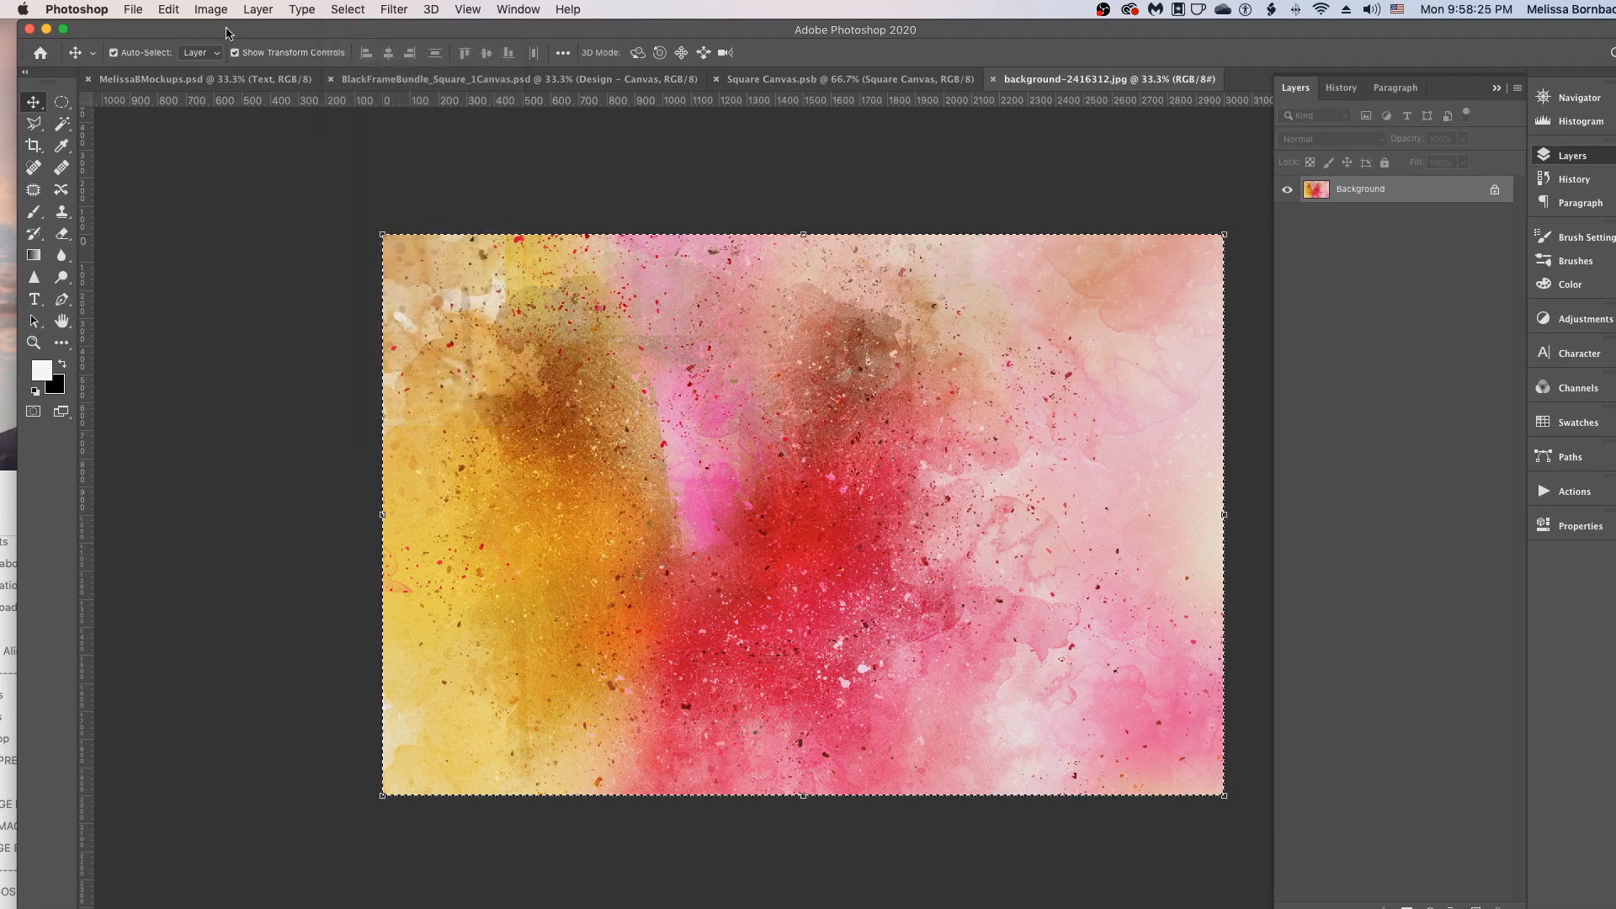
click(167, 10)
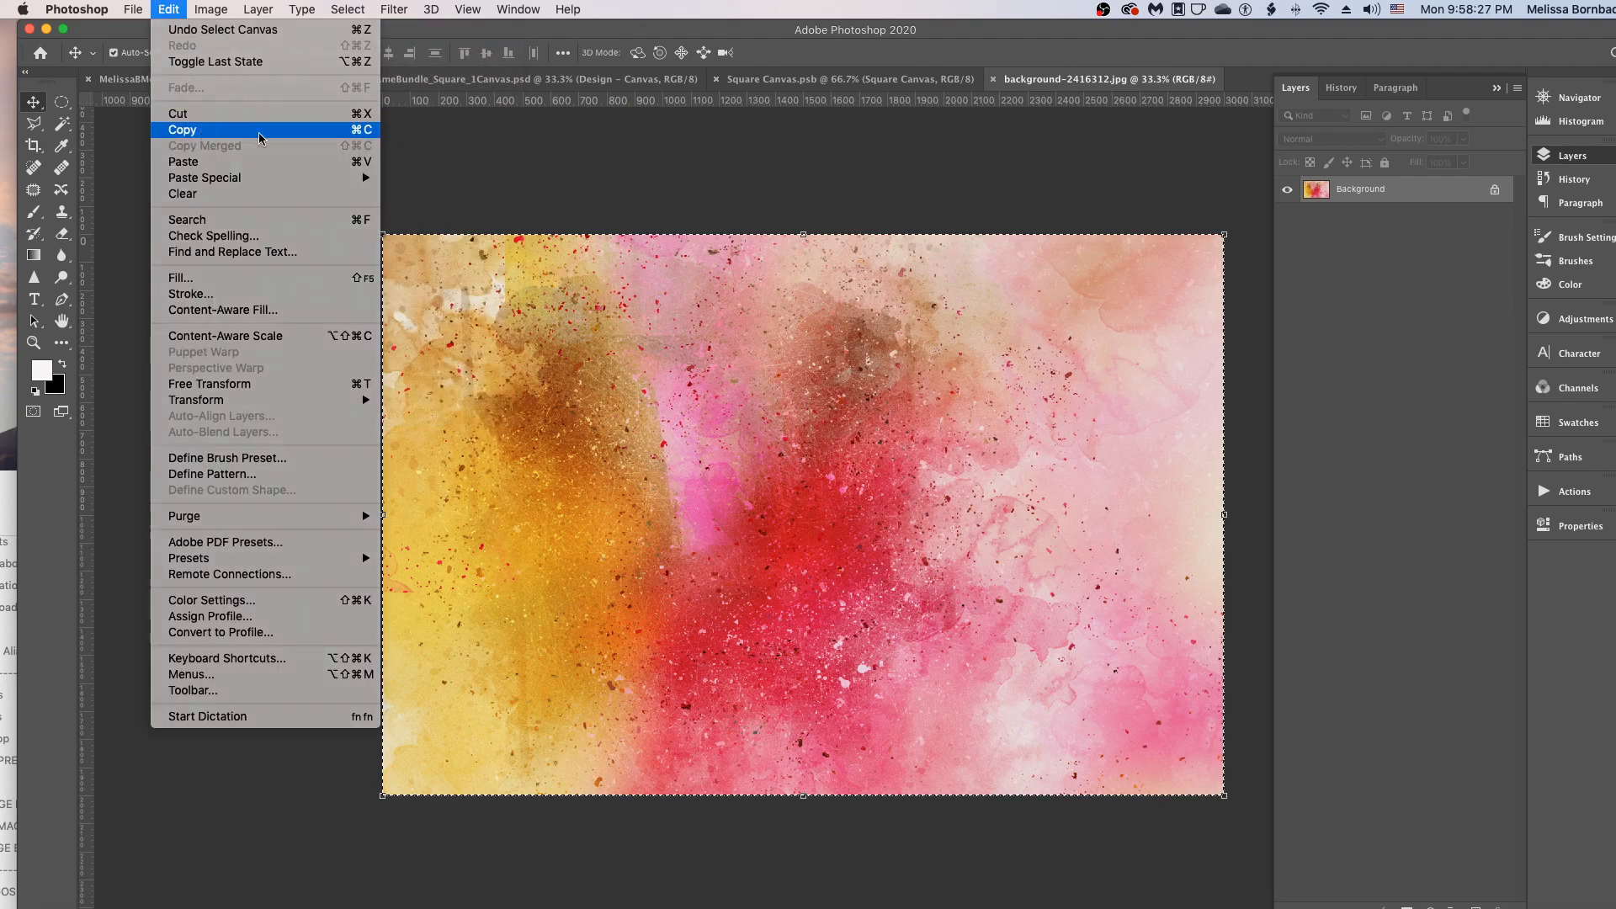
click(199, 129)
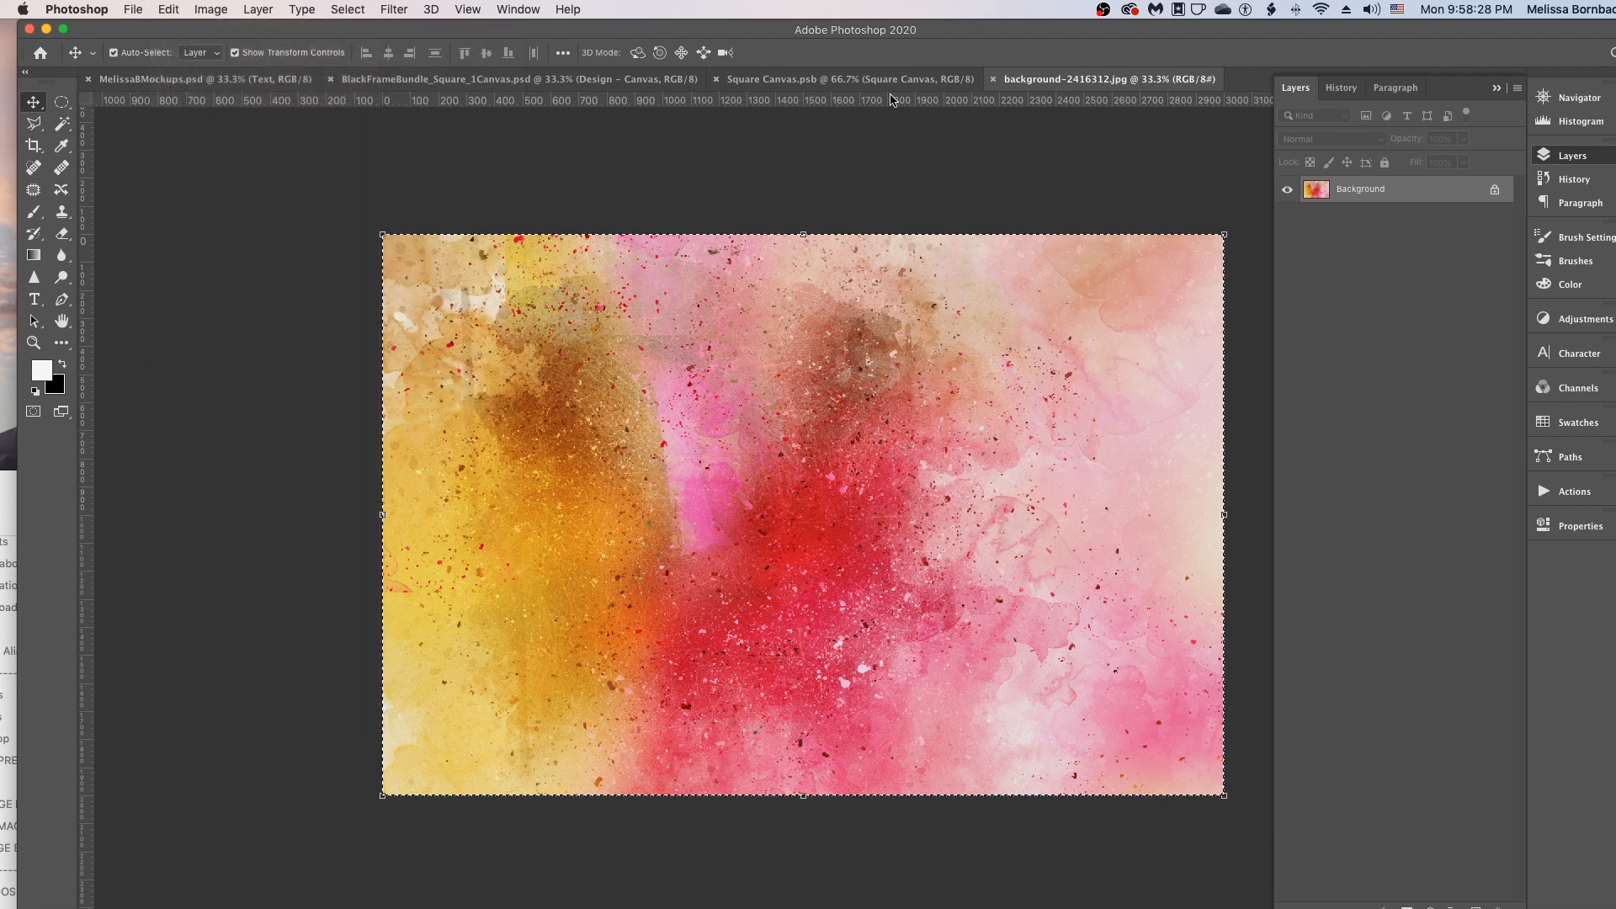
click(819, 80)
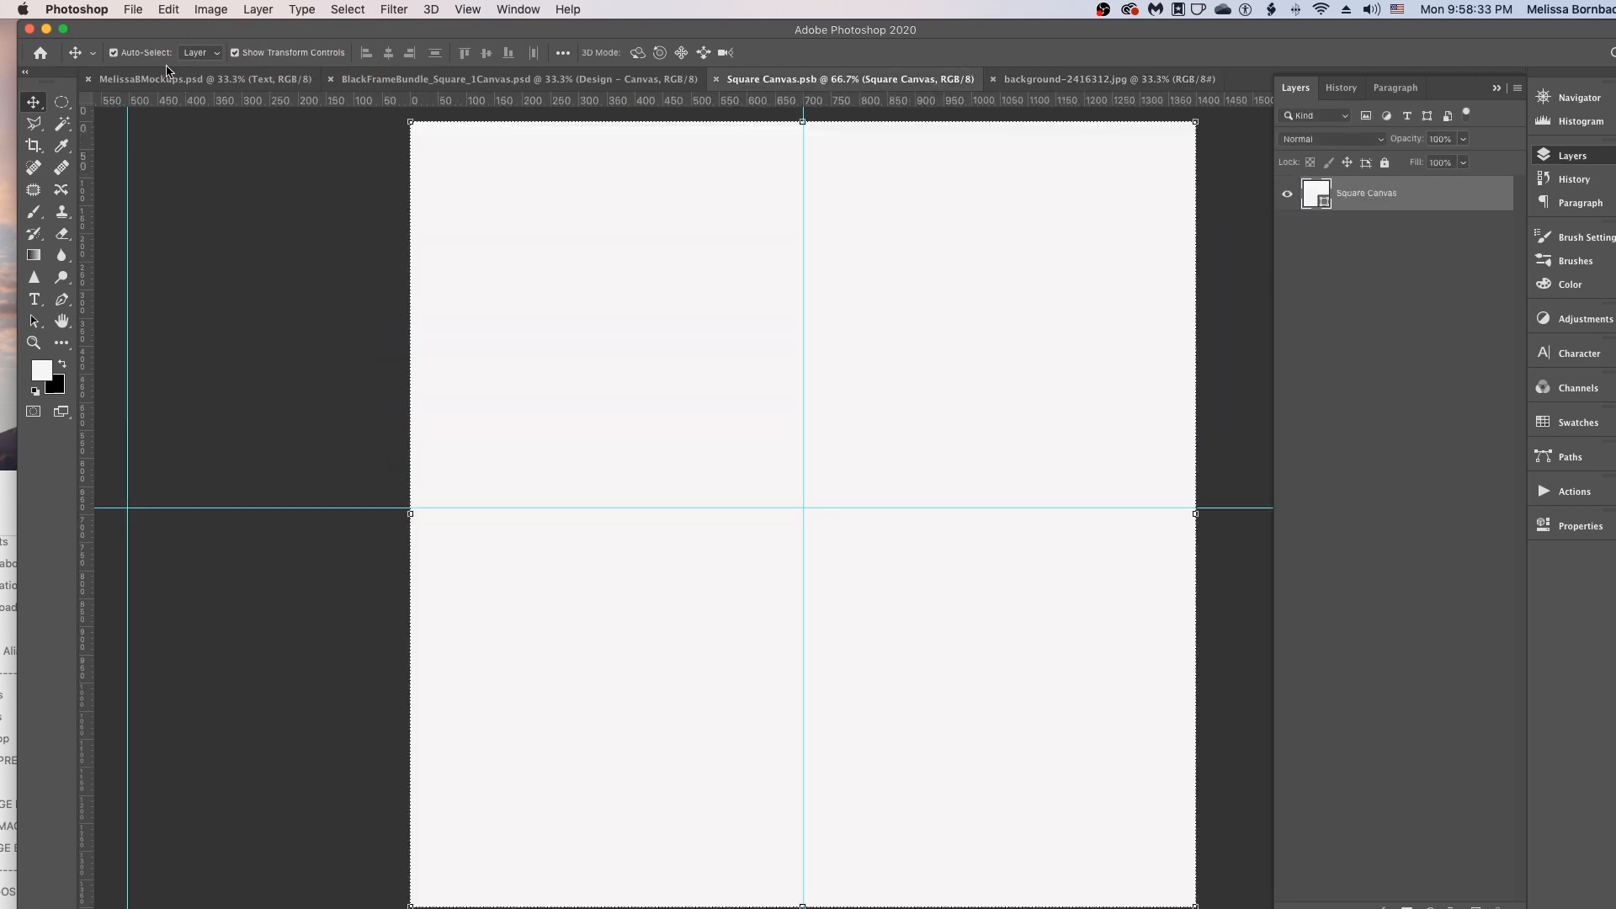
click(177, 10)
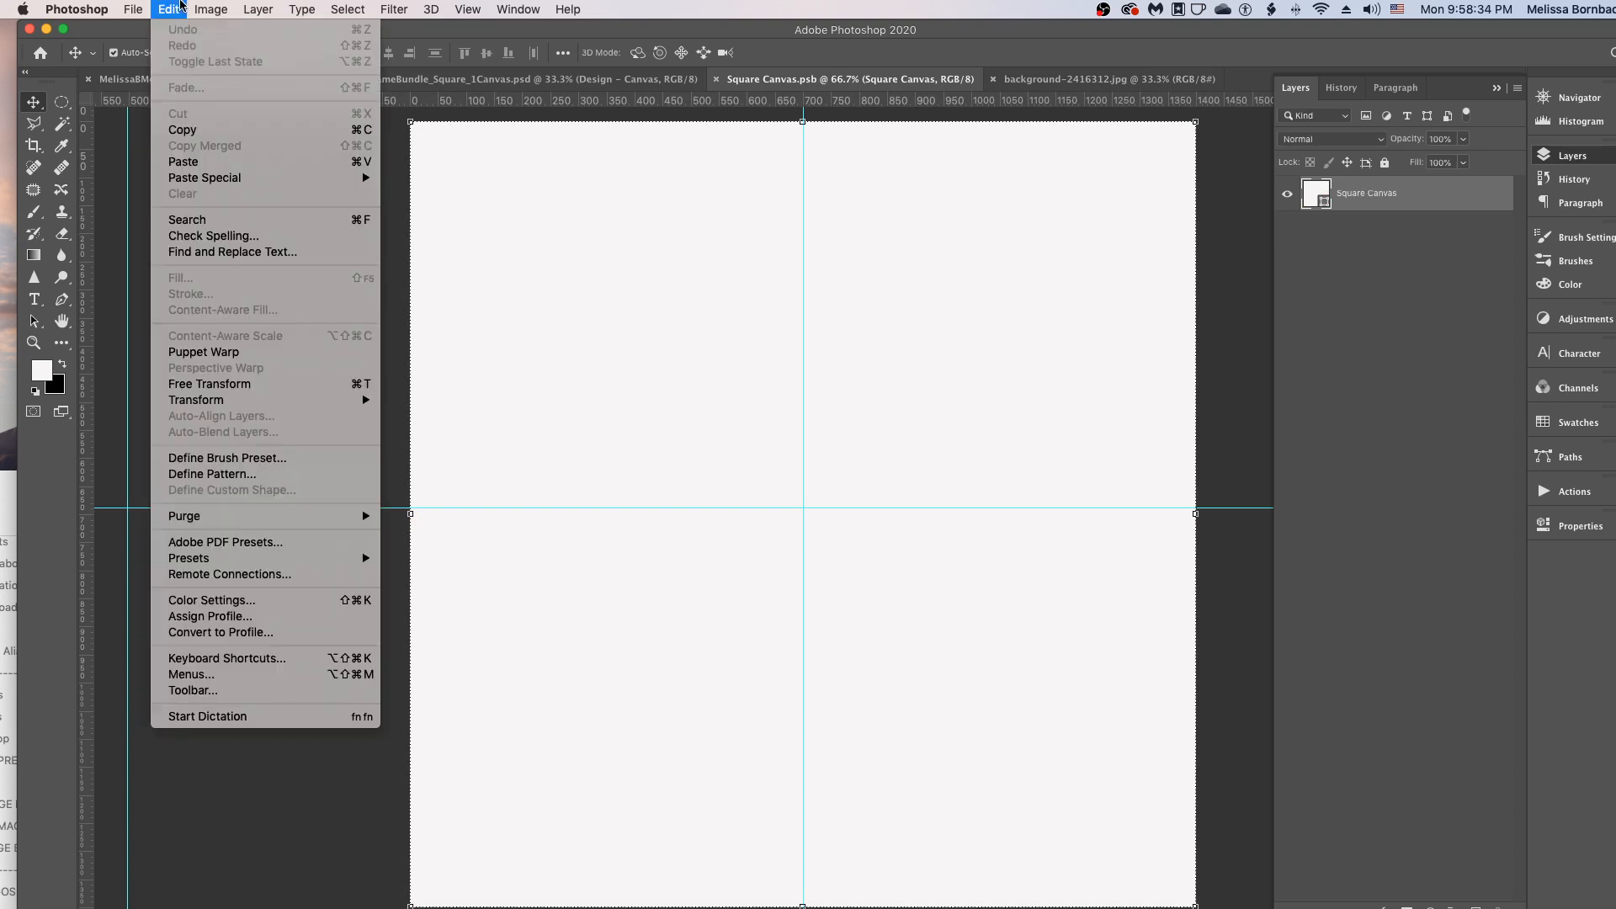
click(218, 161)
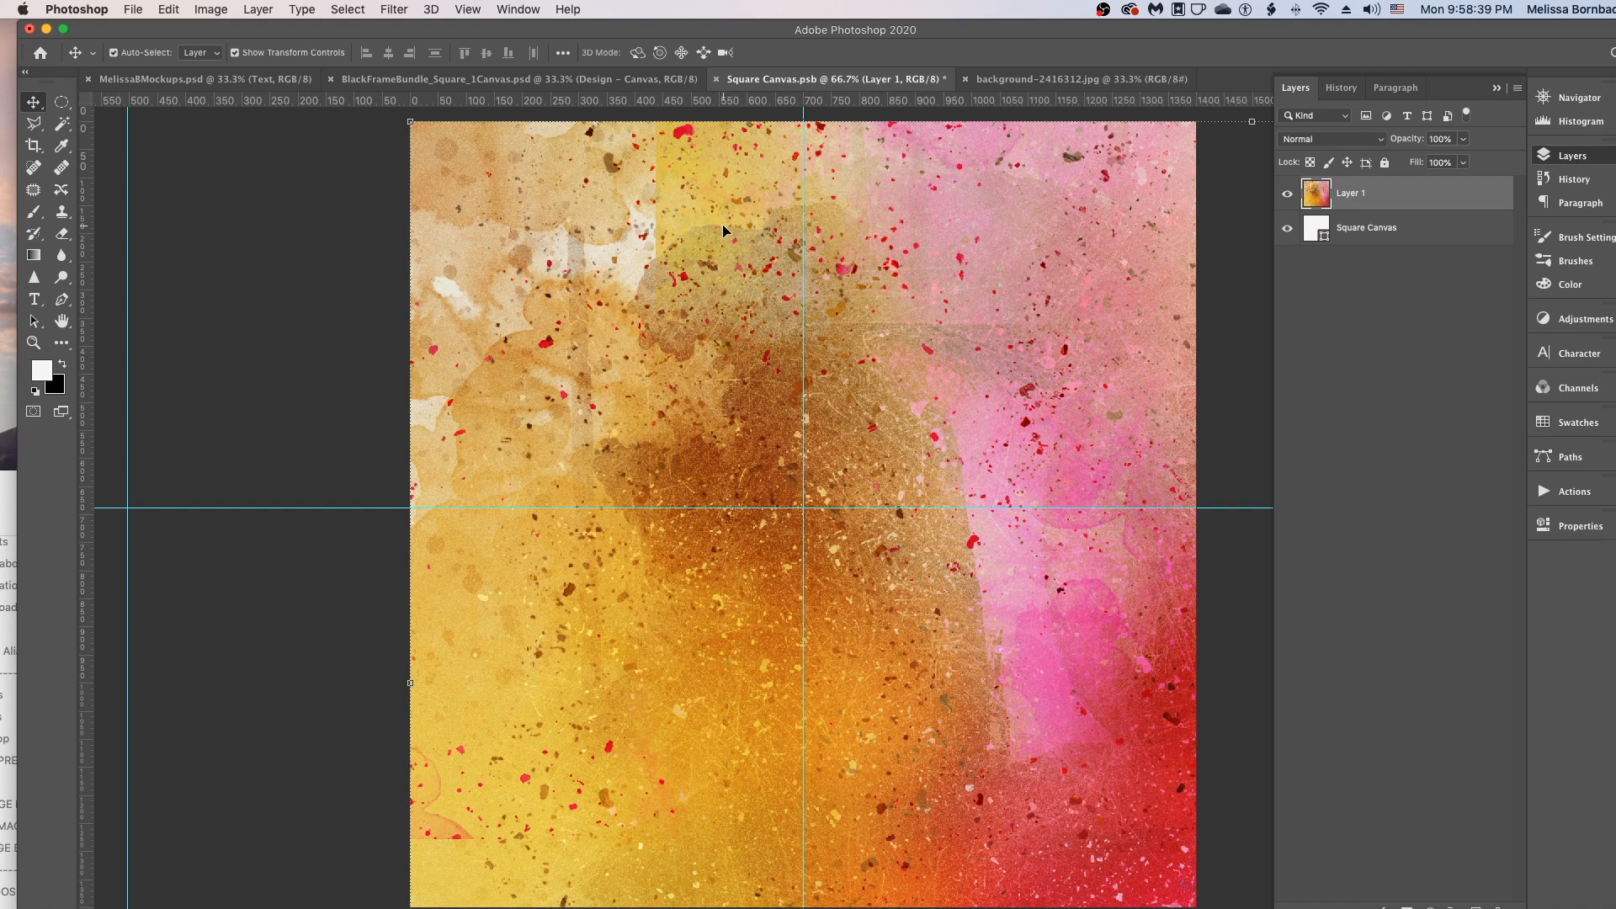
Scale the pasted artwork down proportionally with Free Transform from its upper-left corner until its height just covers the square canvas.
key(super+minus)
key(super+minus)
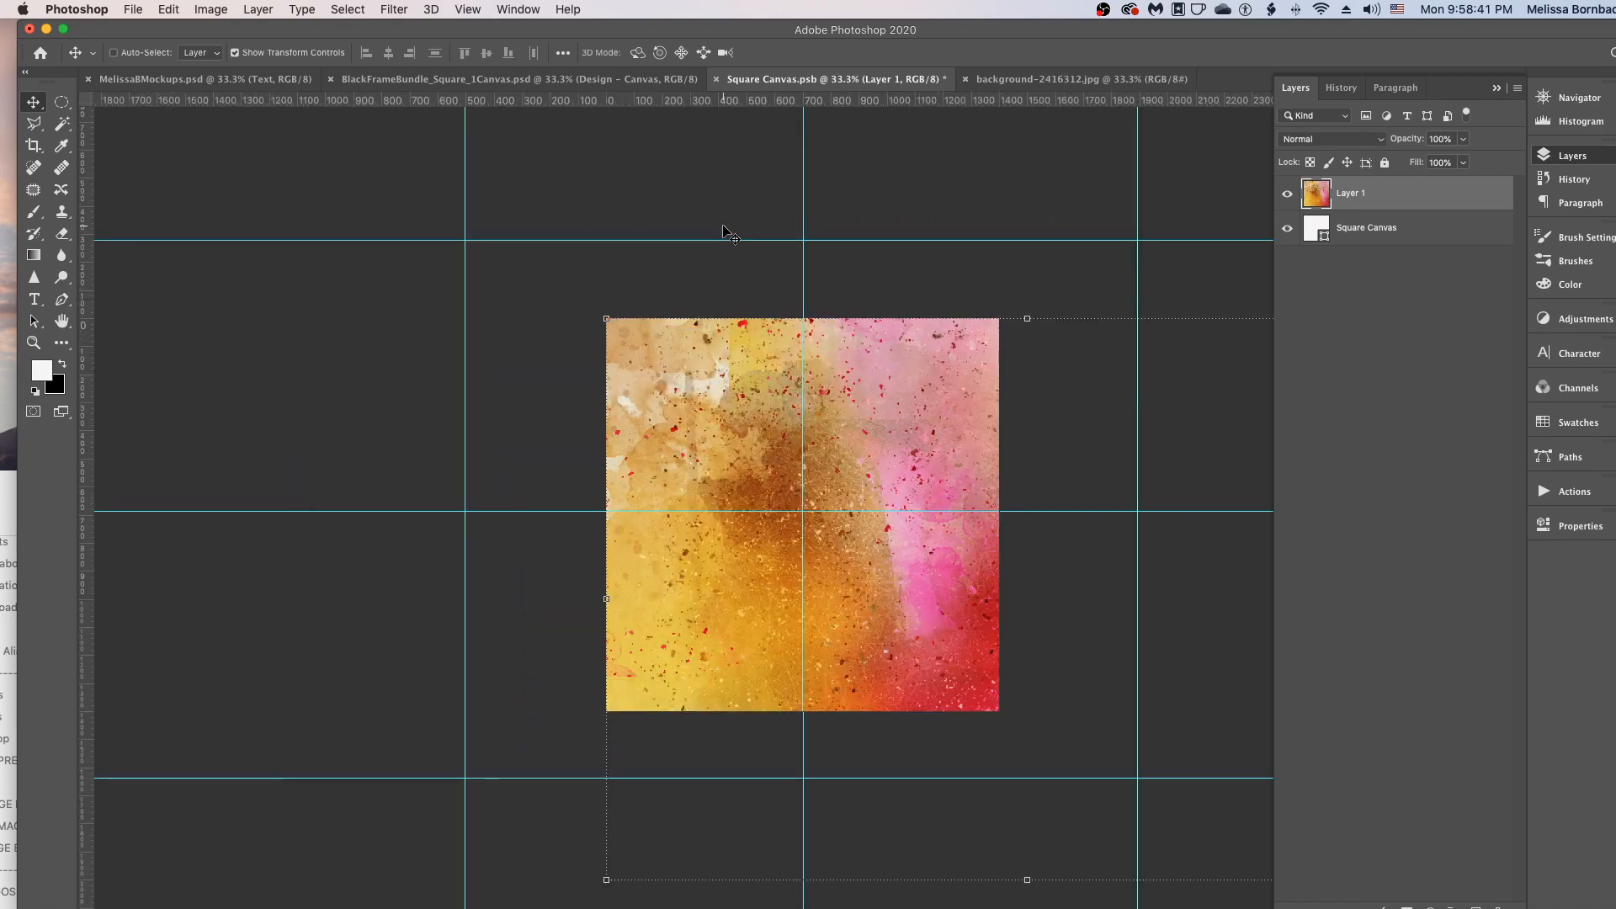
key(super+minus)
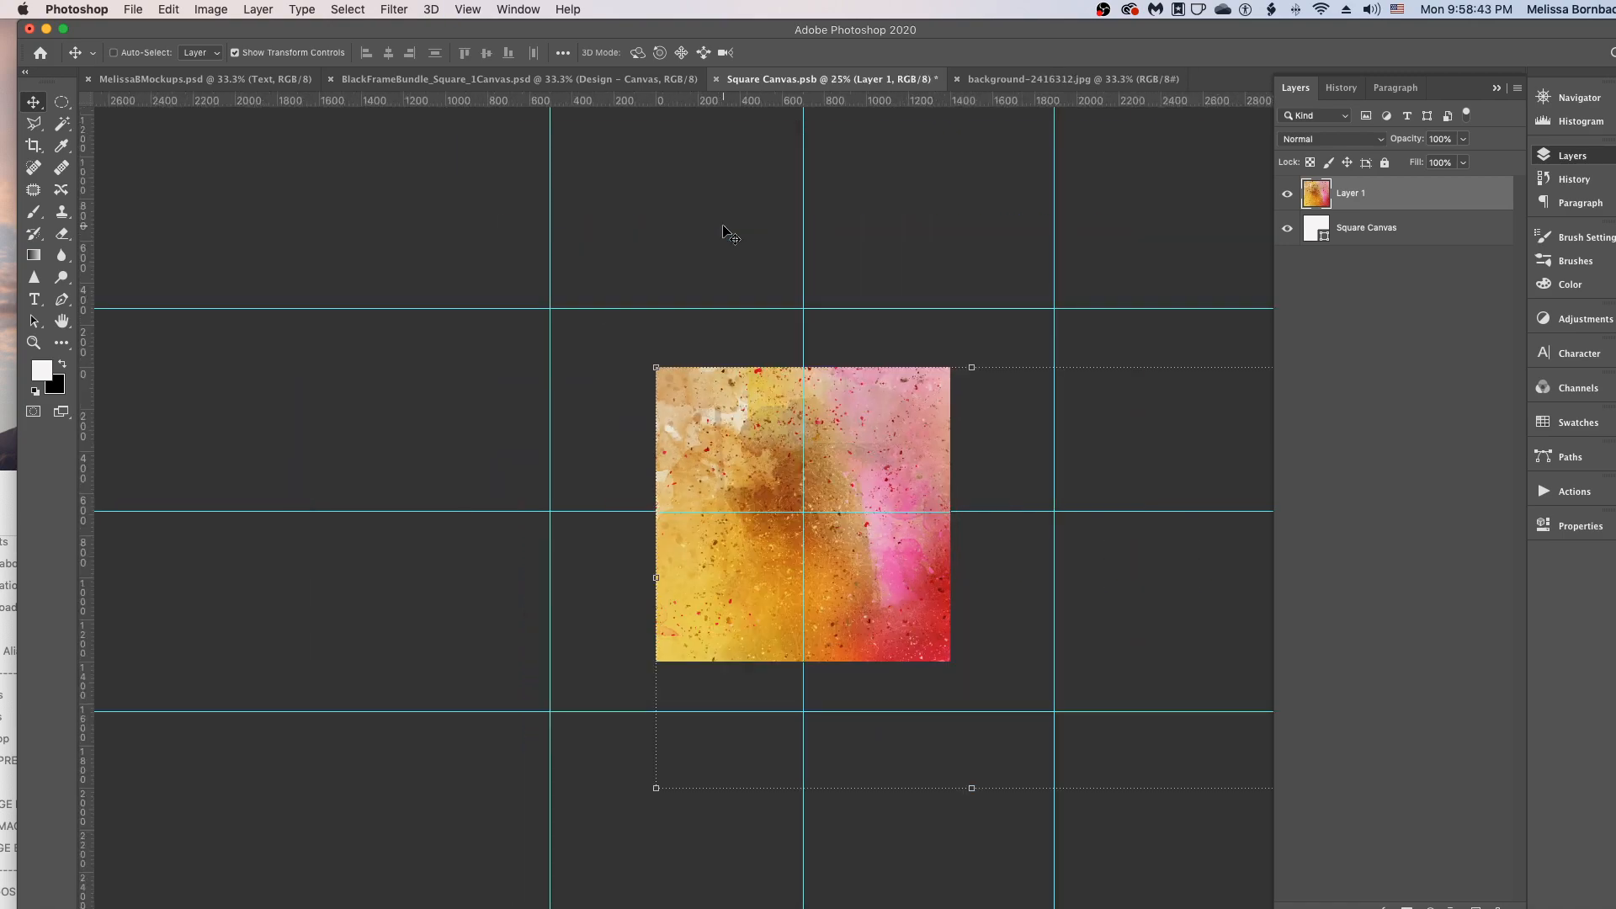
key(super+minus)
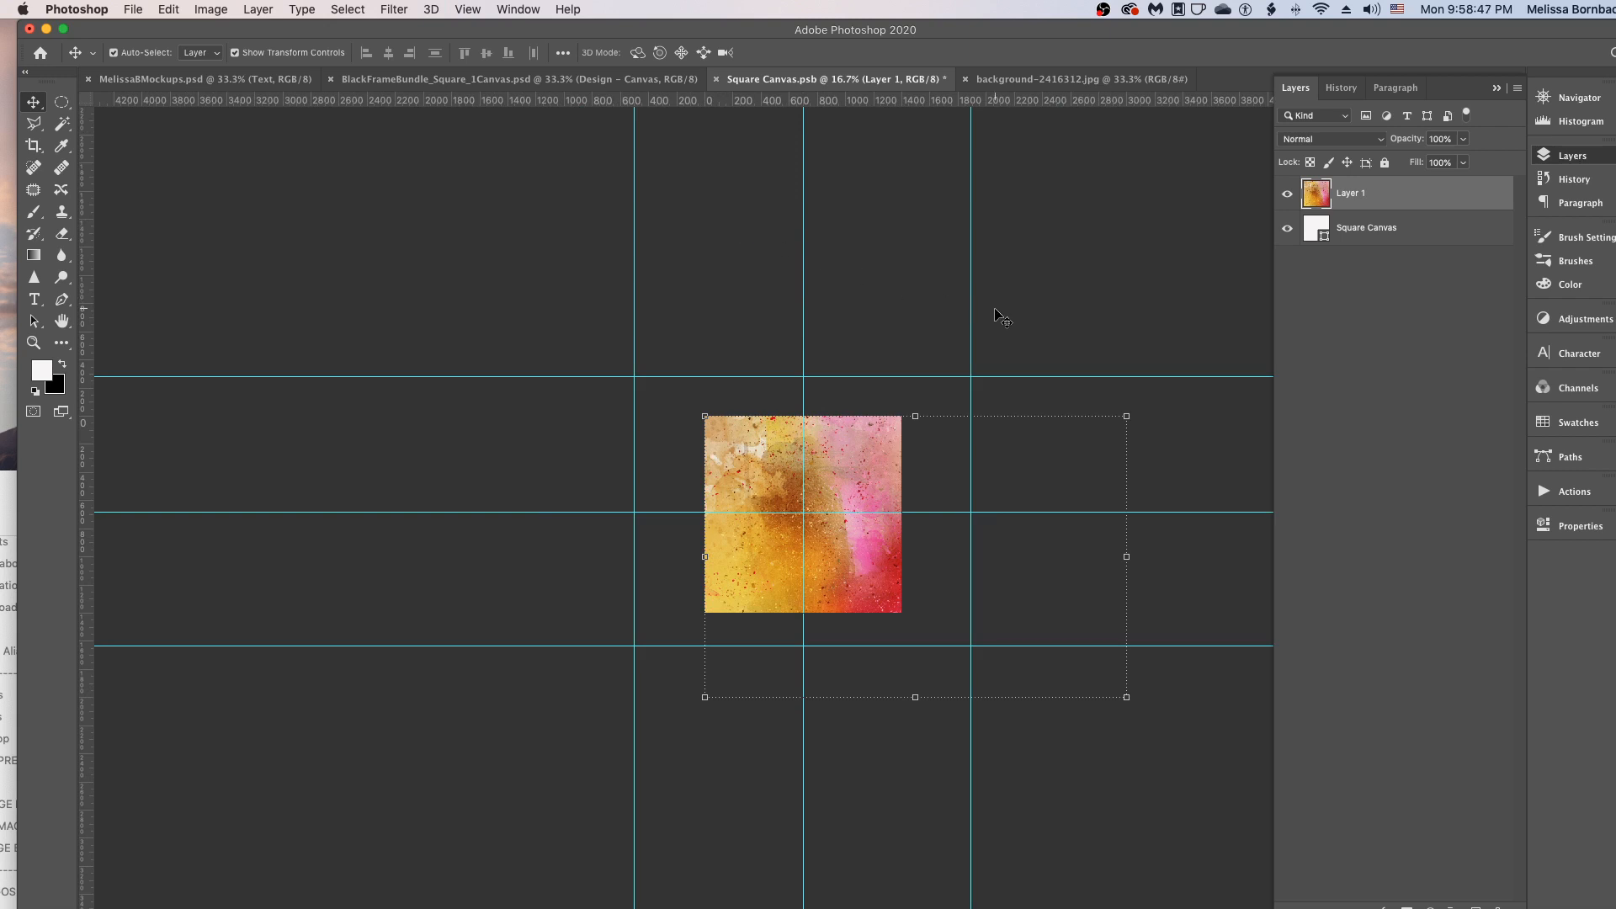
click(169, 11)
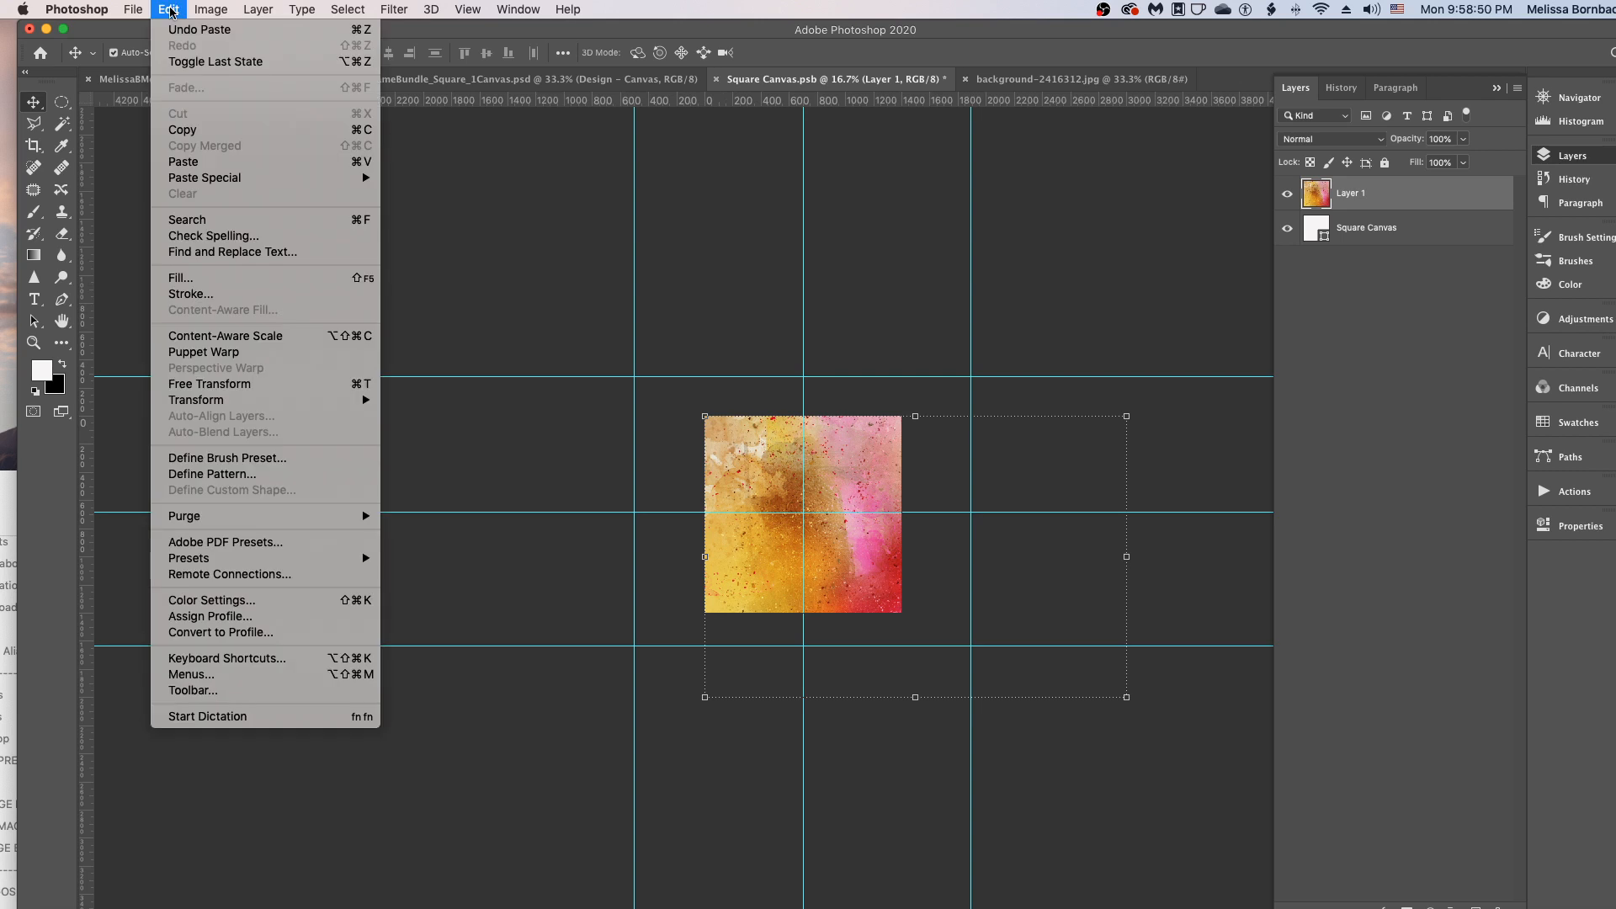
click(262, 386)
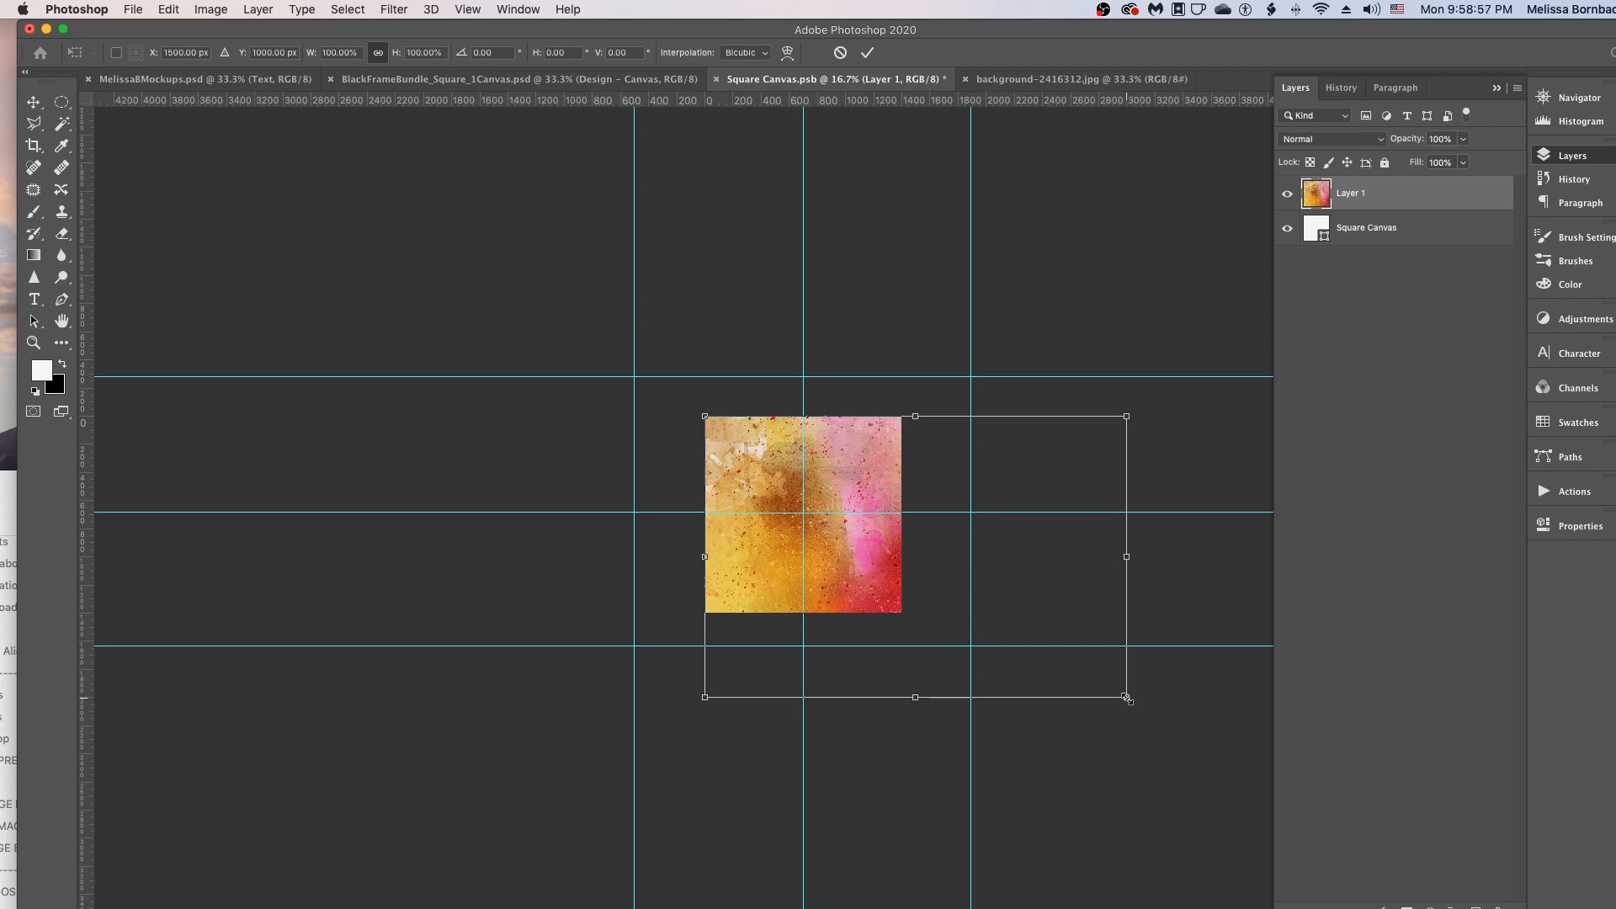
drag(1127, 699, 993, 629)
key(Return)
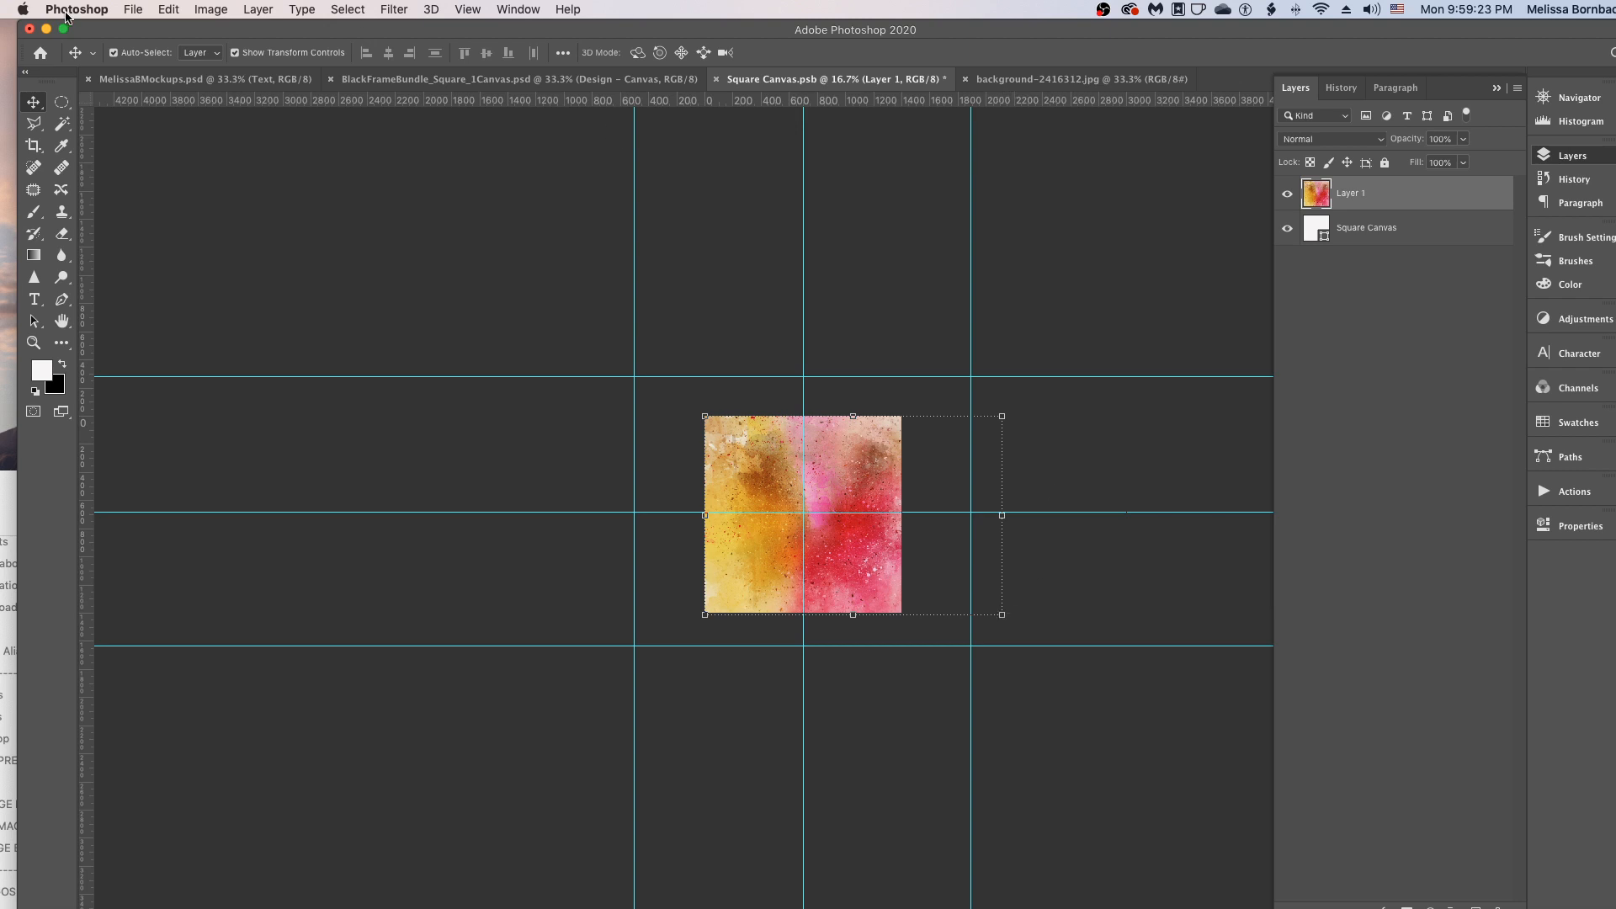
click(176, 8)
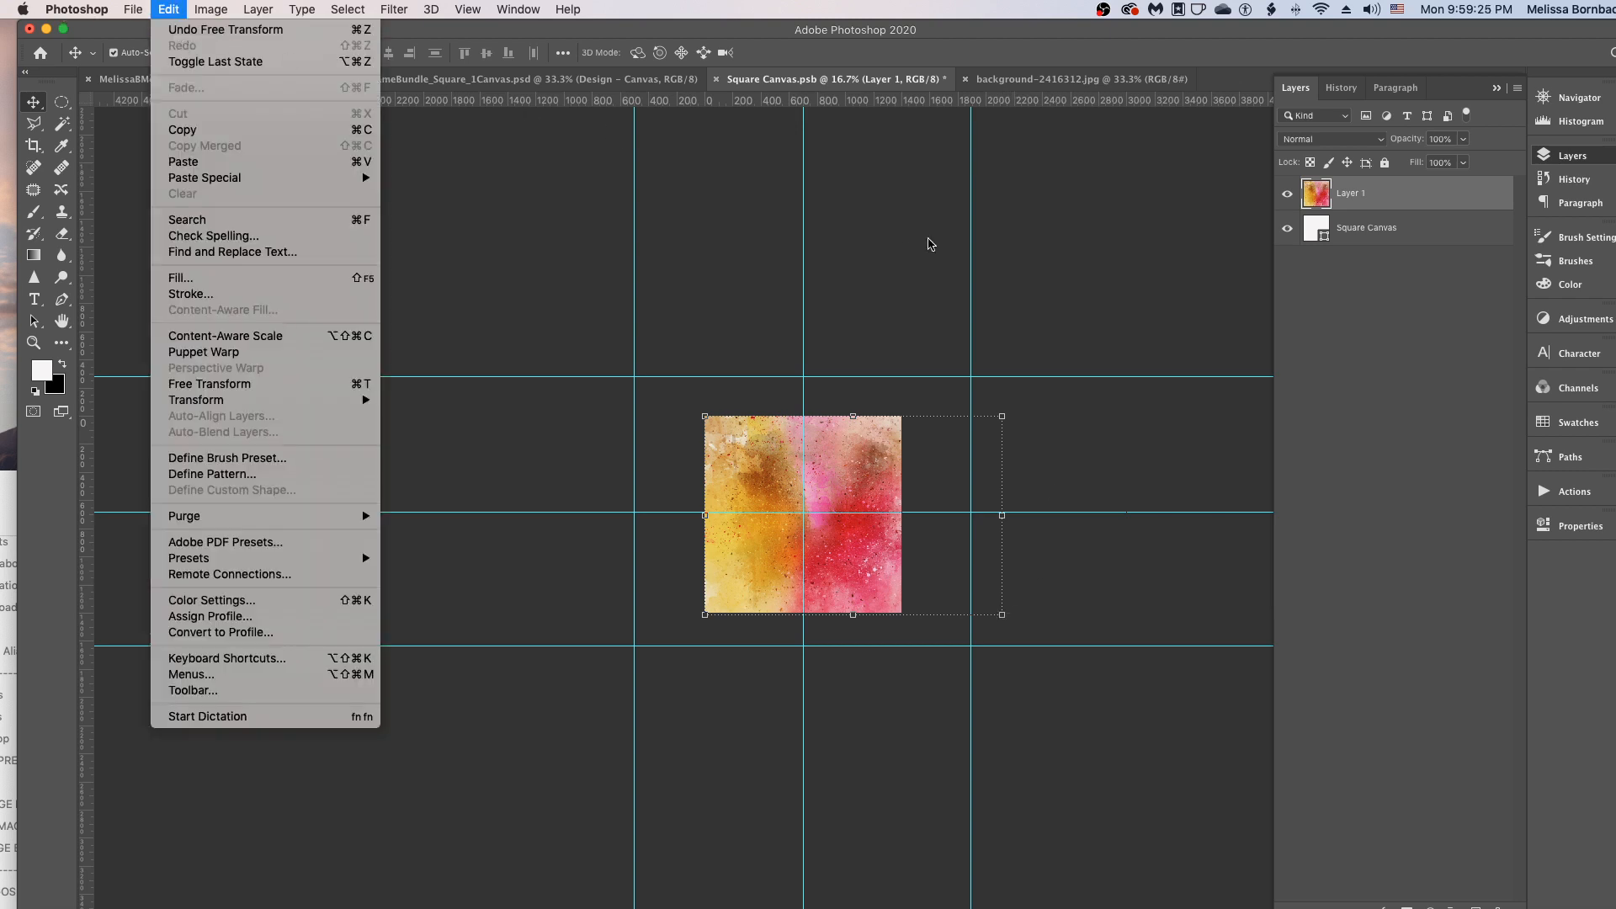
click(990, 274)
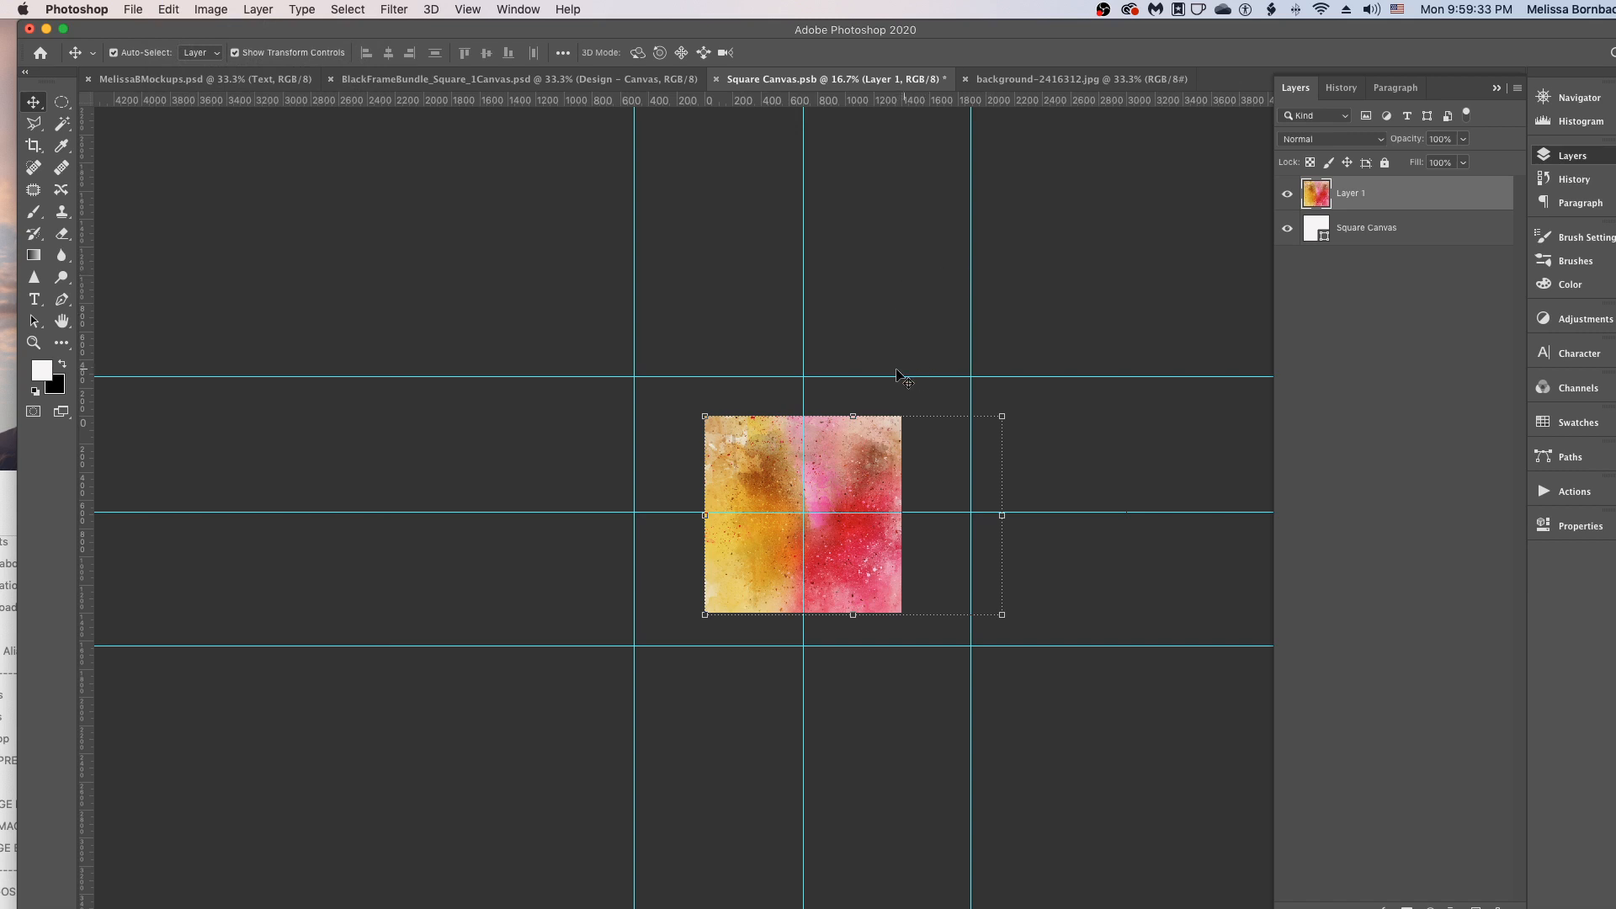
Save Square Canvas.psb to update the framed design, and close it and background-2416312.jpg.
click(128, 9)
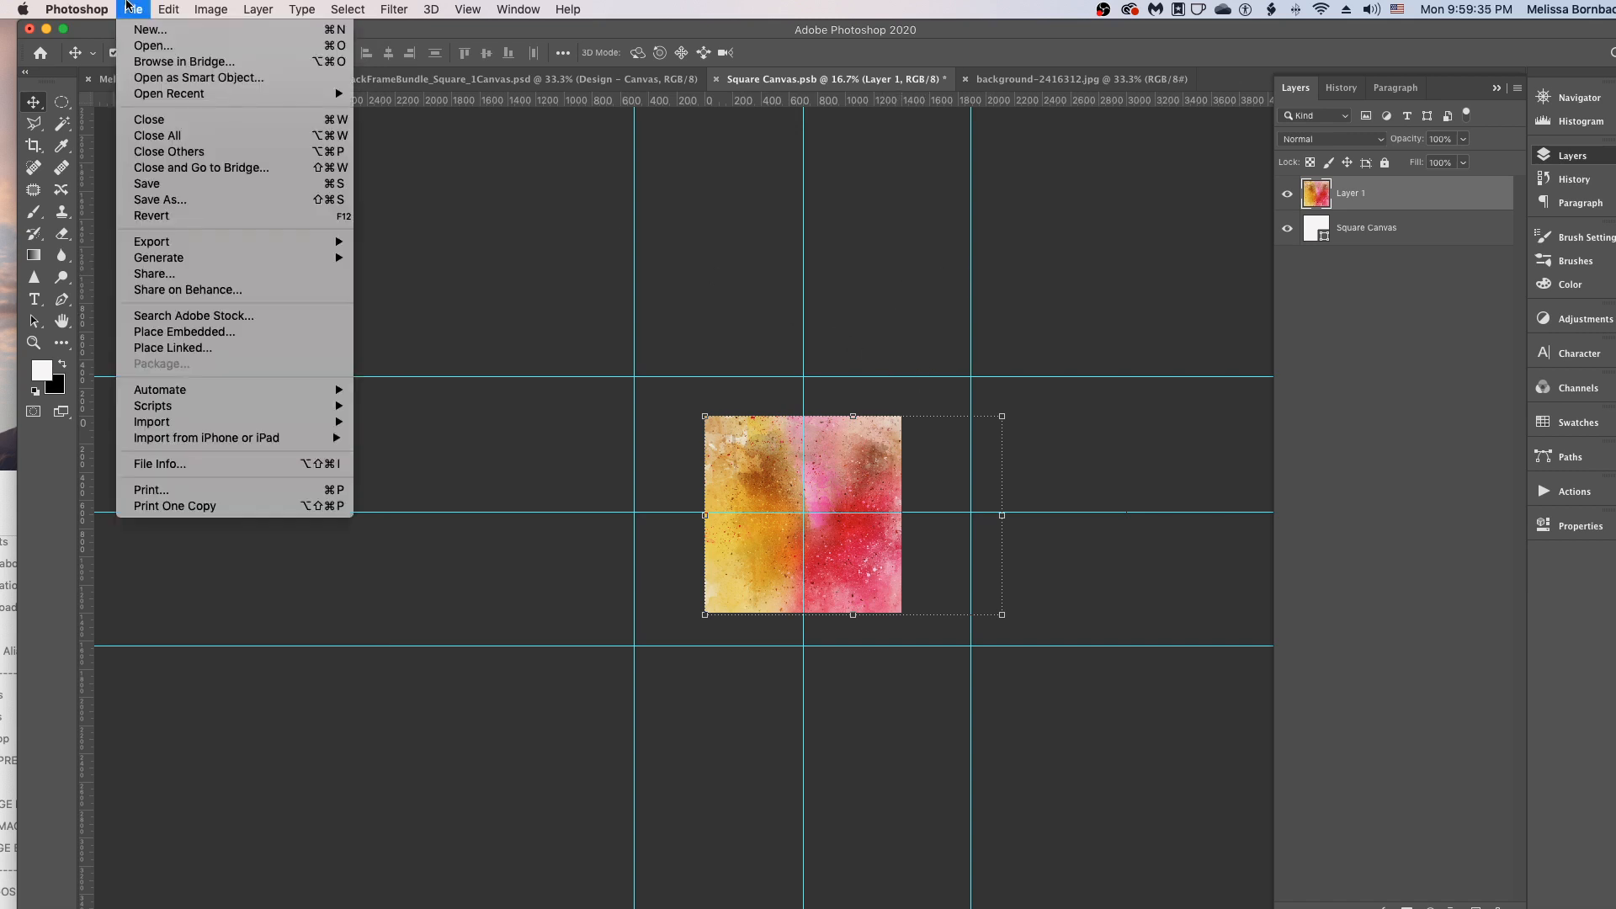
click(192, 185)
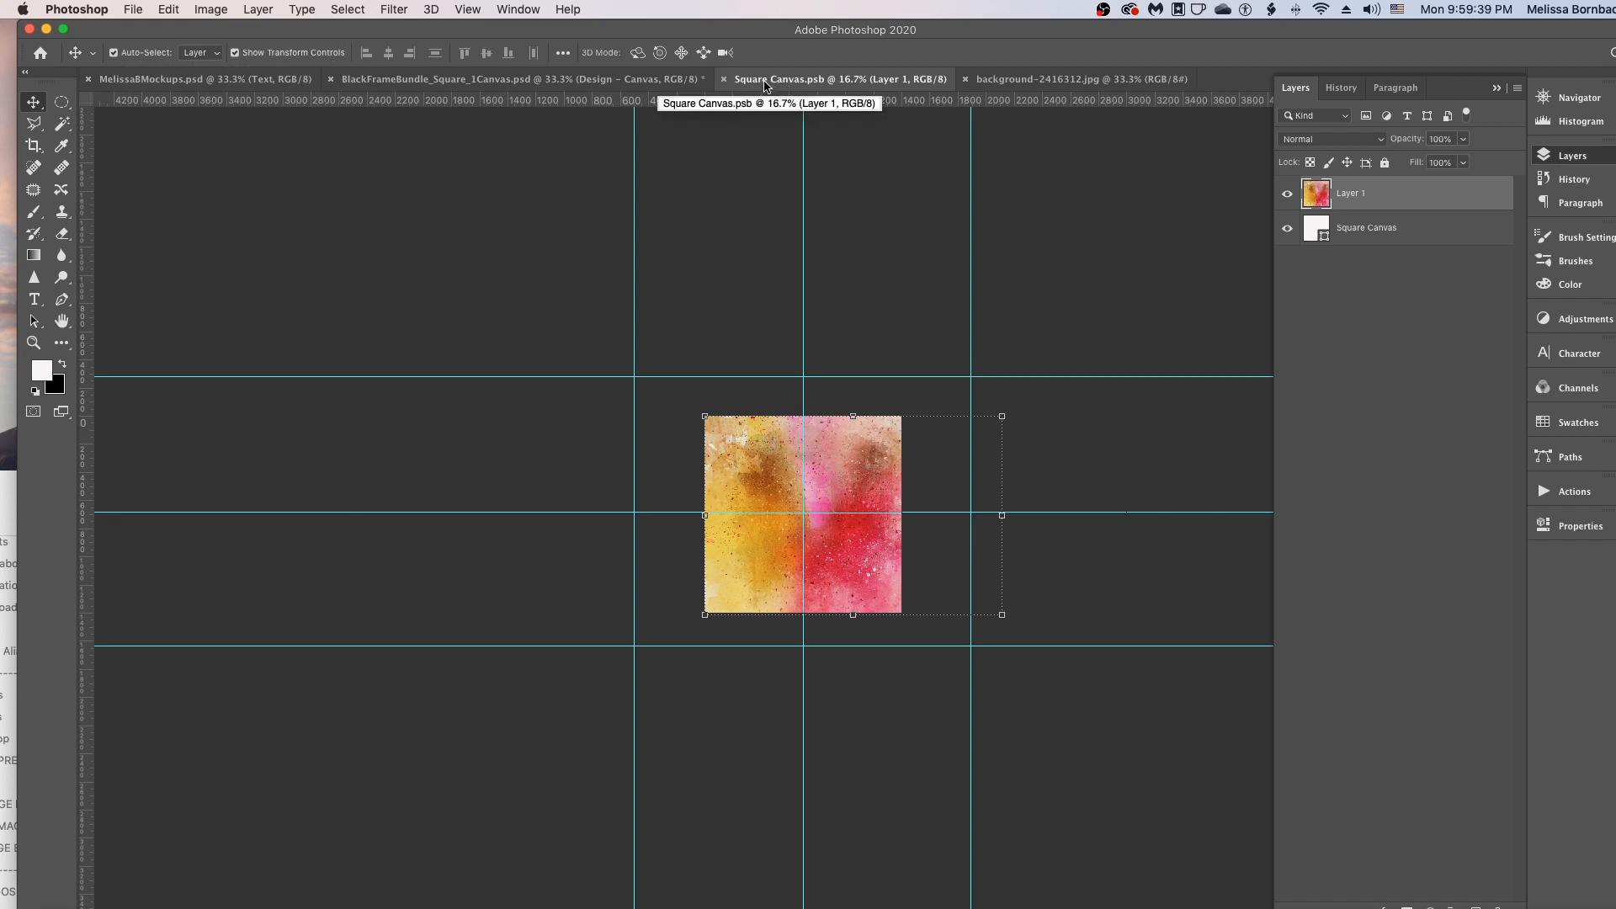
click(722, 79)
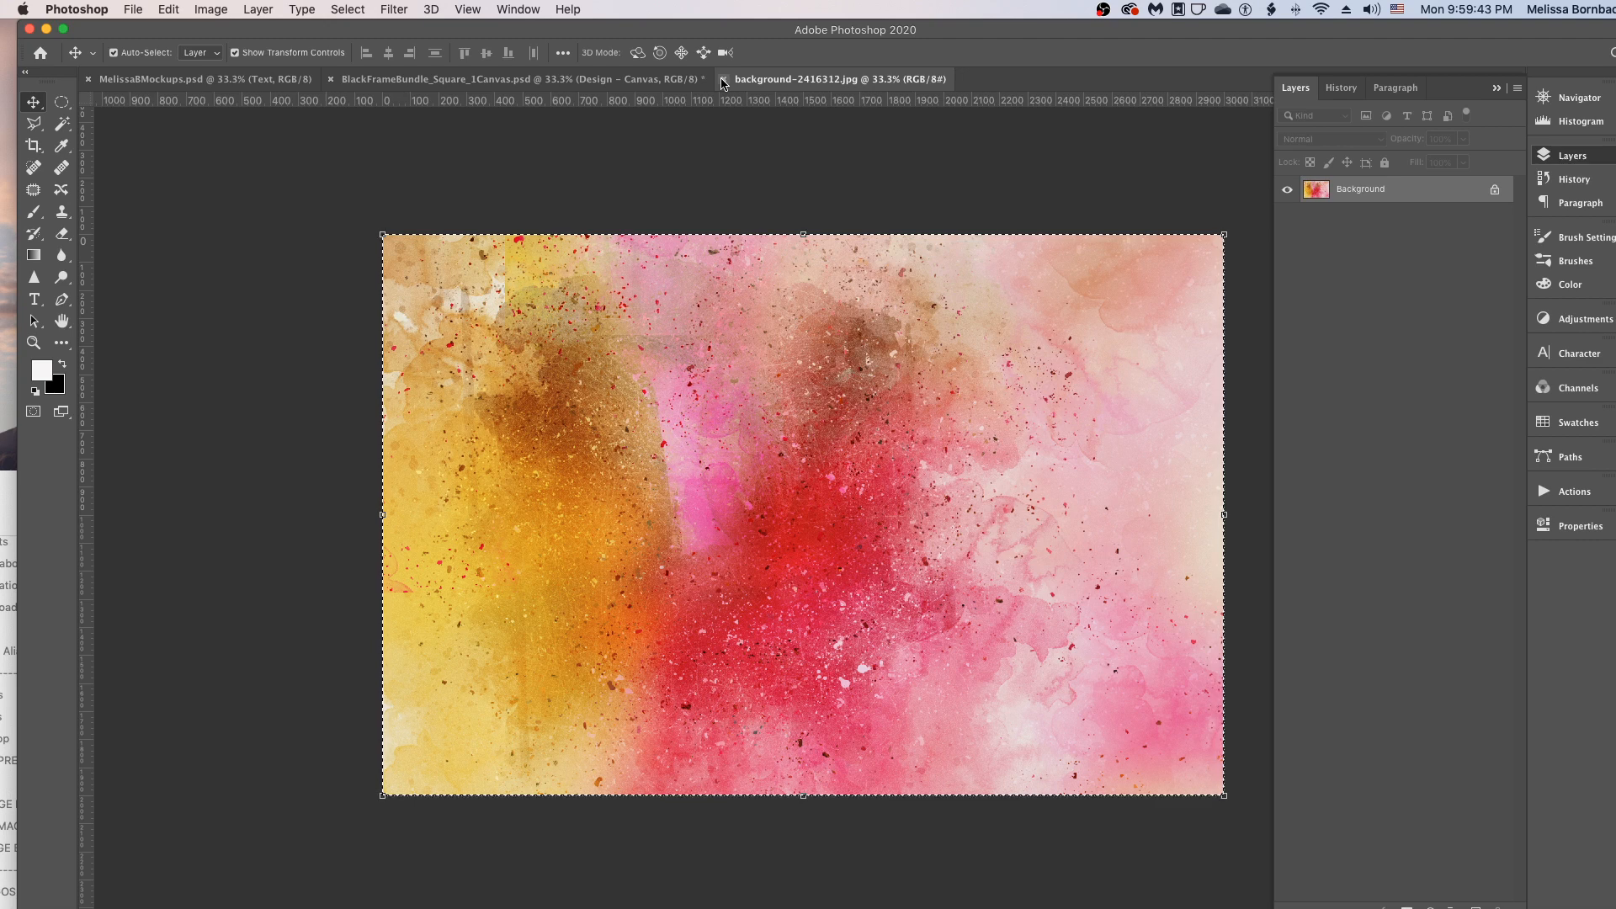
click(722, 79)
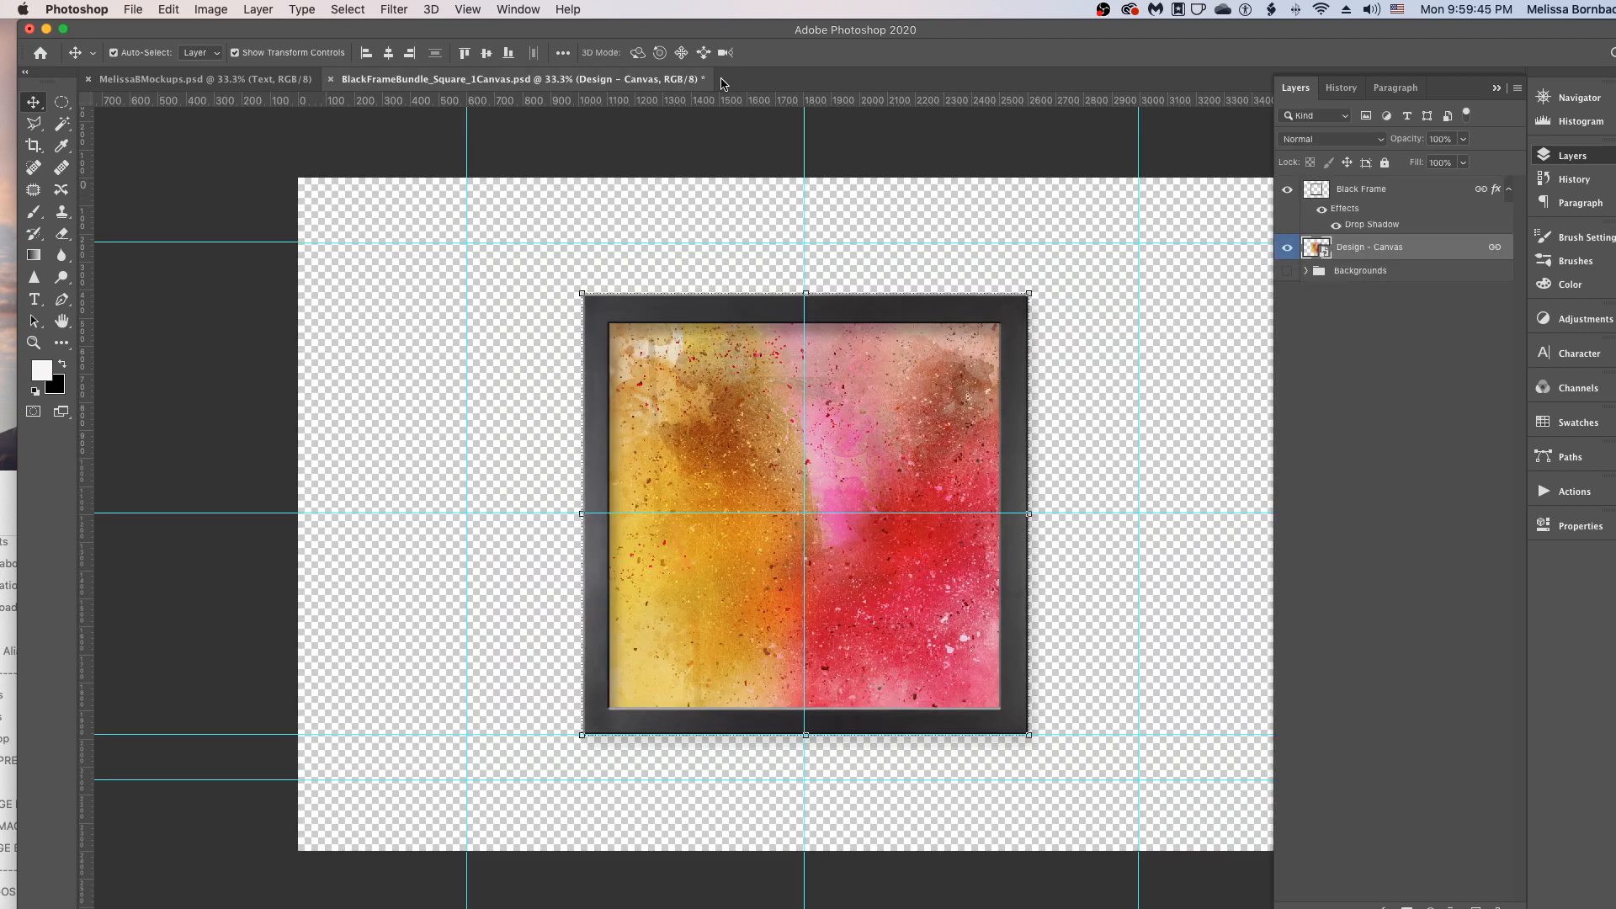
click(811, 133)
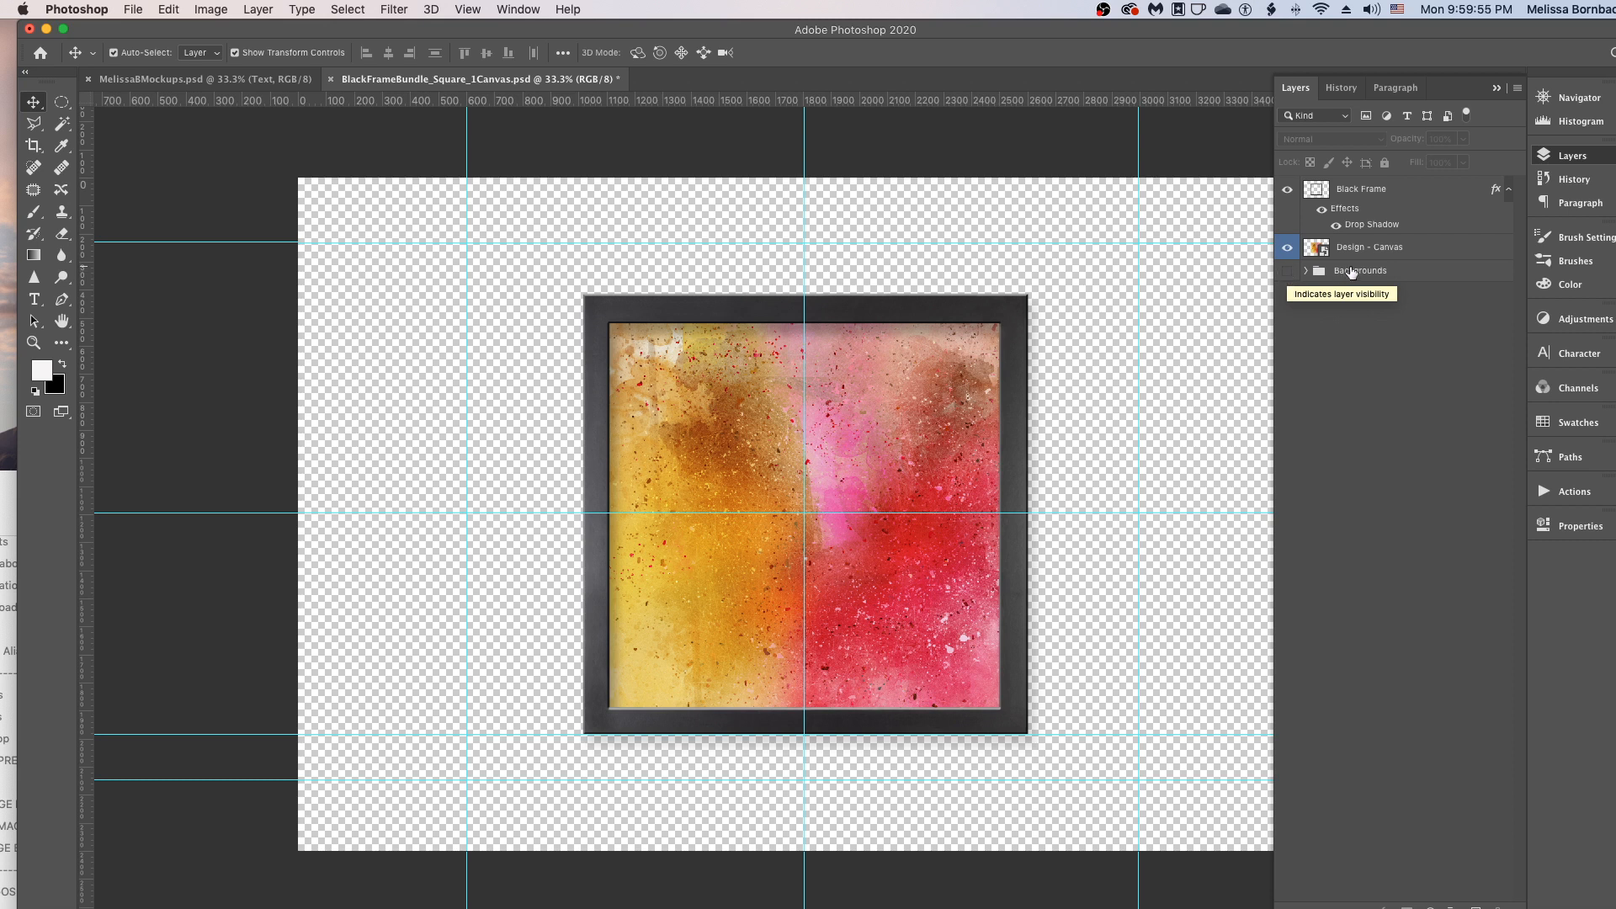
Show the Backgrounds group and hide its Concrete Wall, Wood Plank Wall and Red Brick Wall layers to use the White Brick Wall.
click(1286, 271)
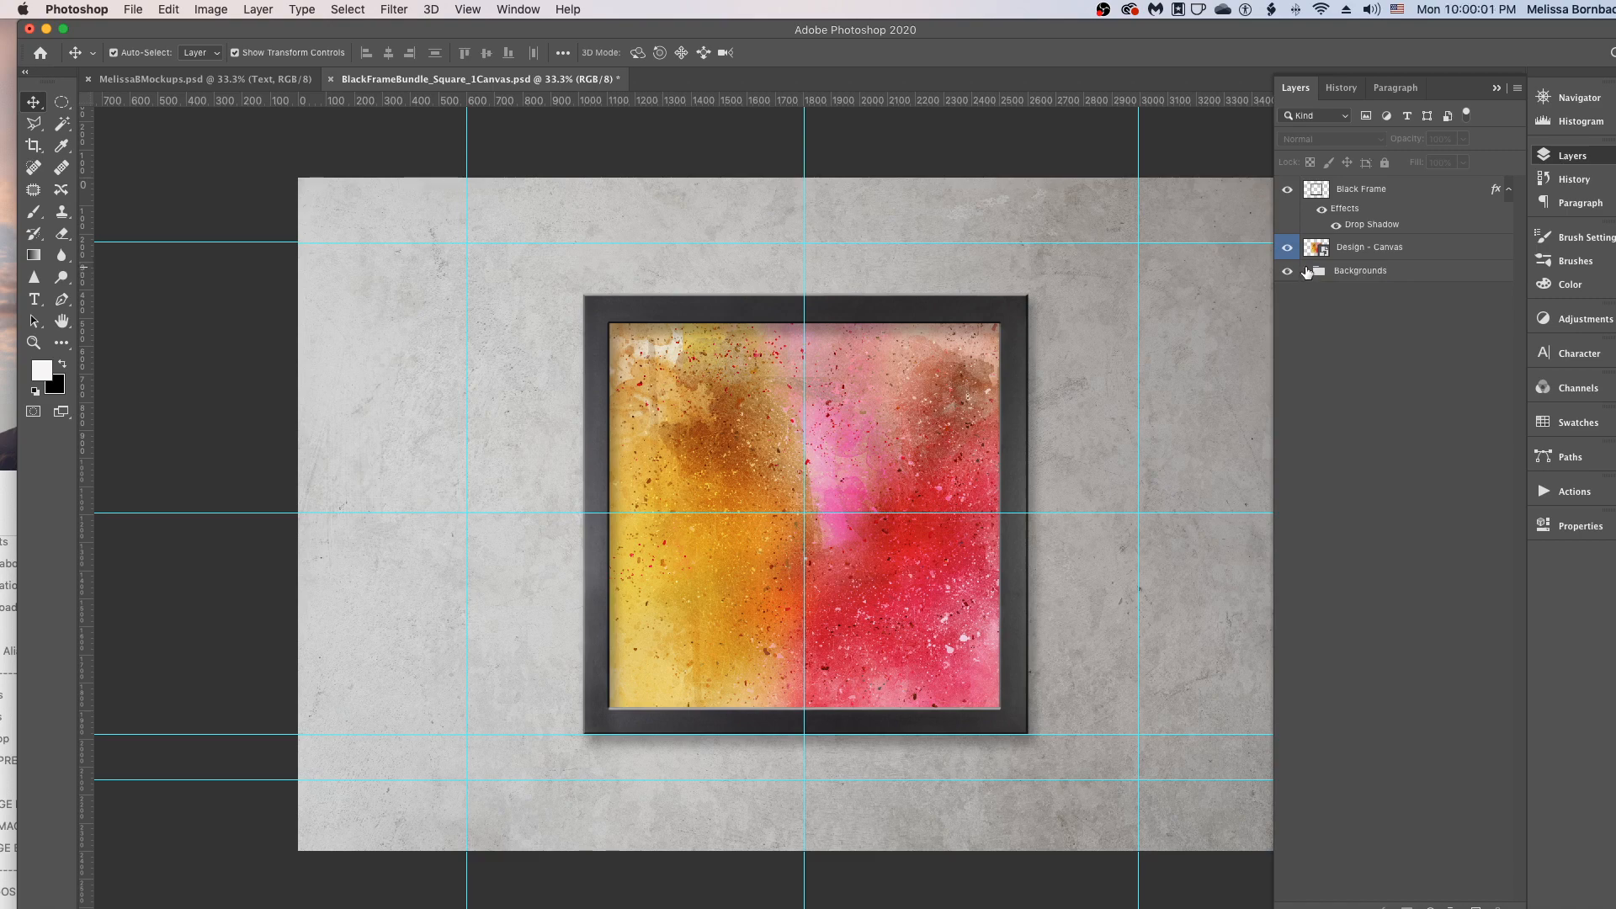
click(1306, 271)
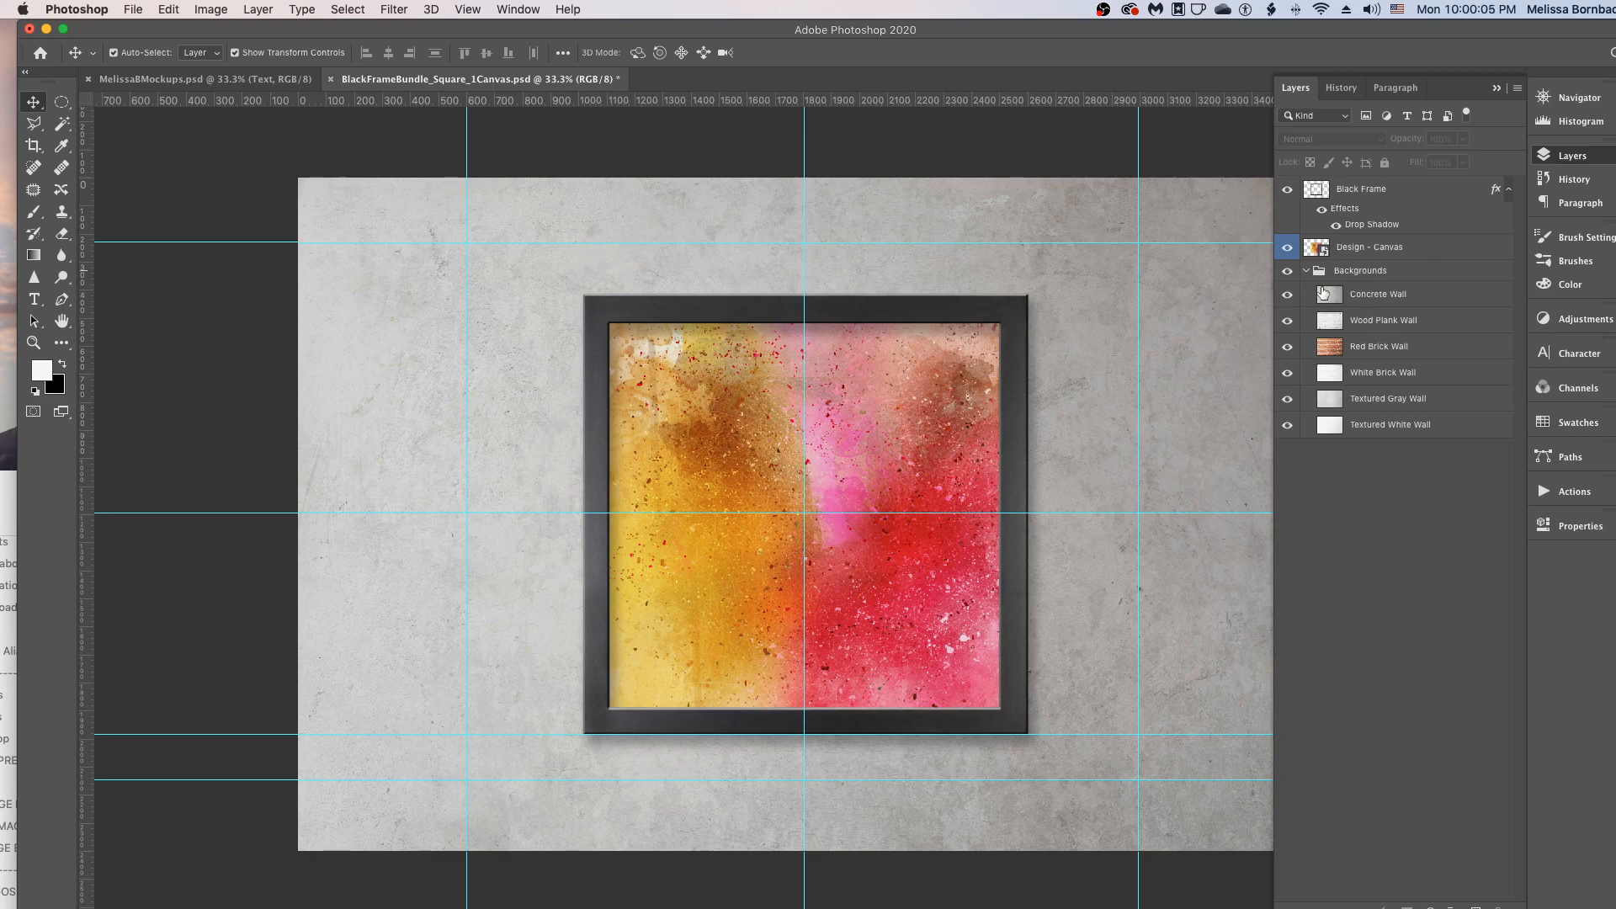
click(1286, 295)
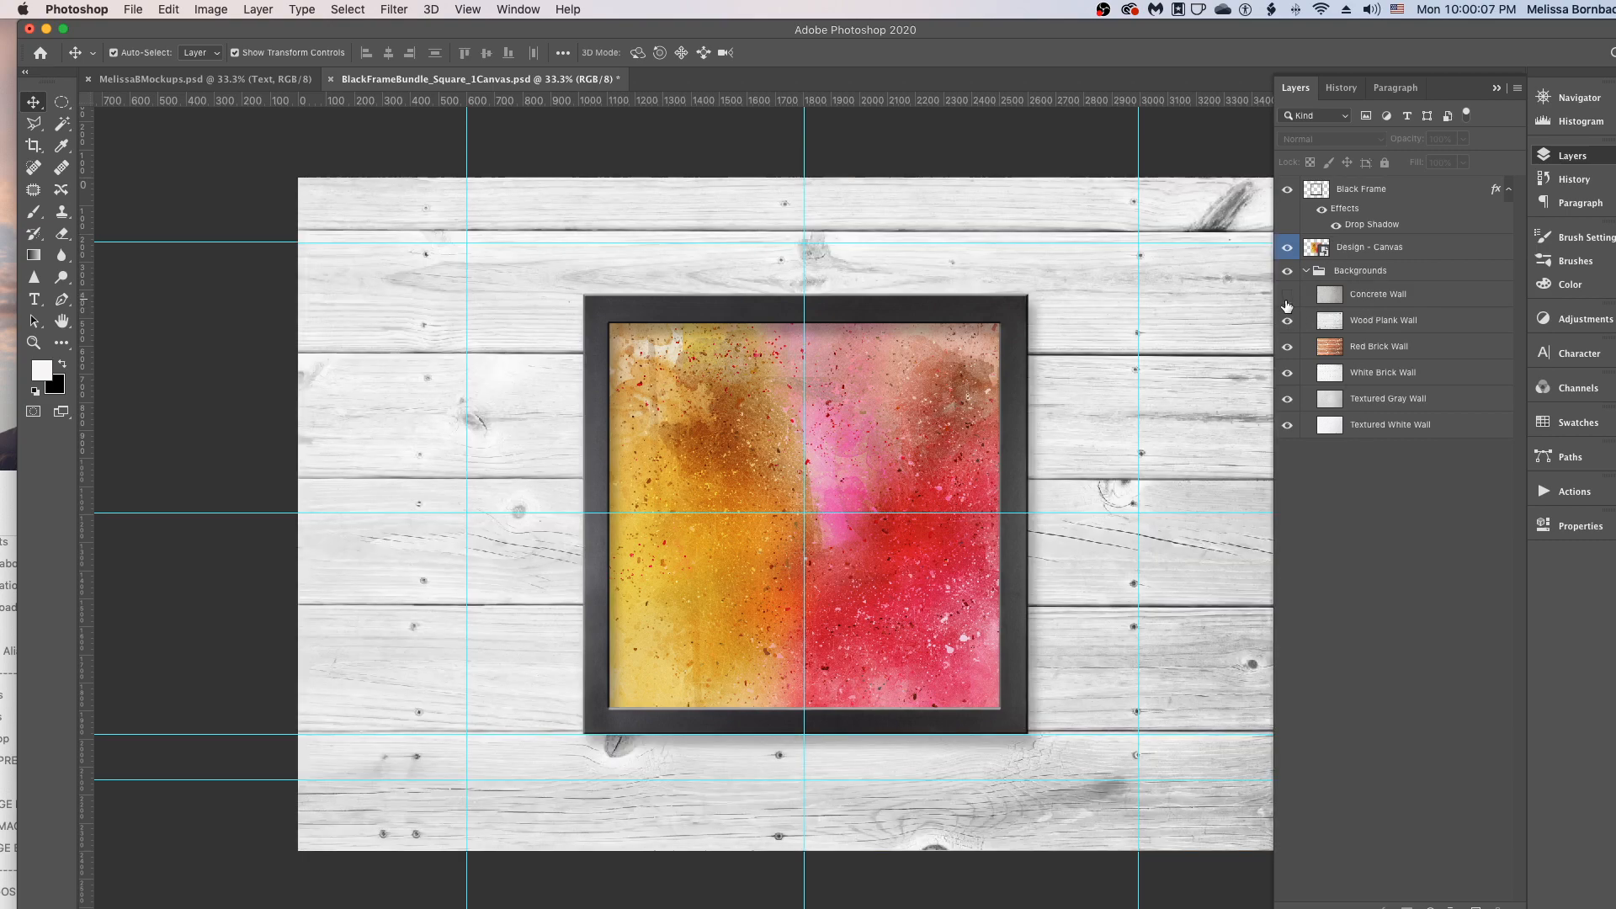
click(1286, 320)
click(1286, 346)
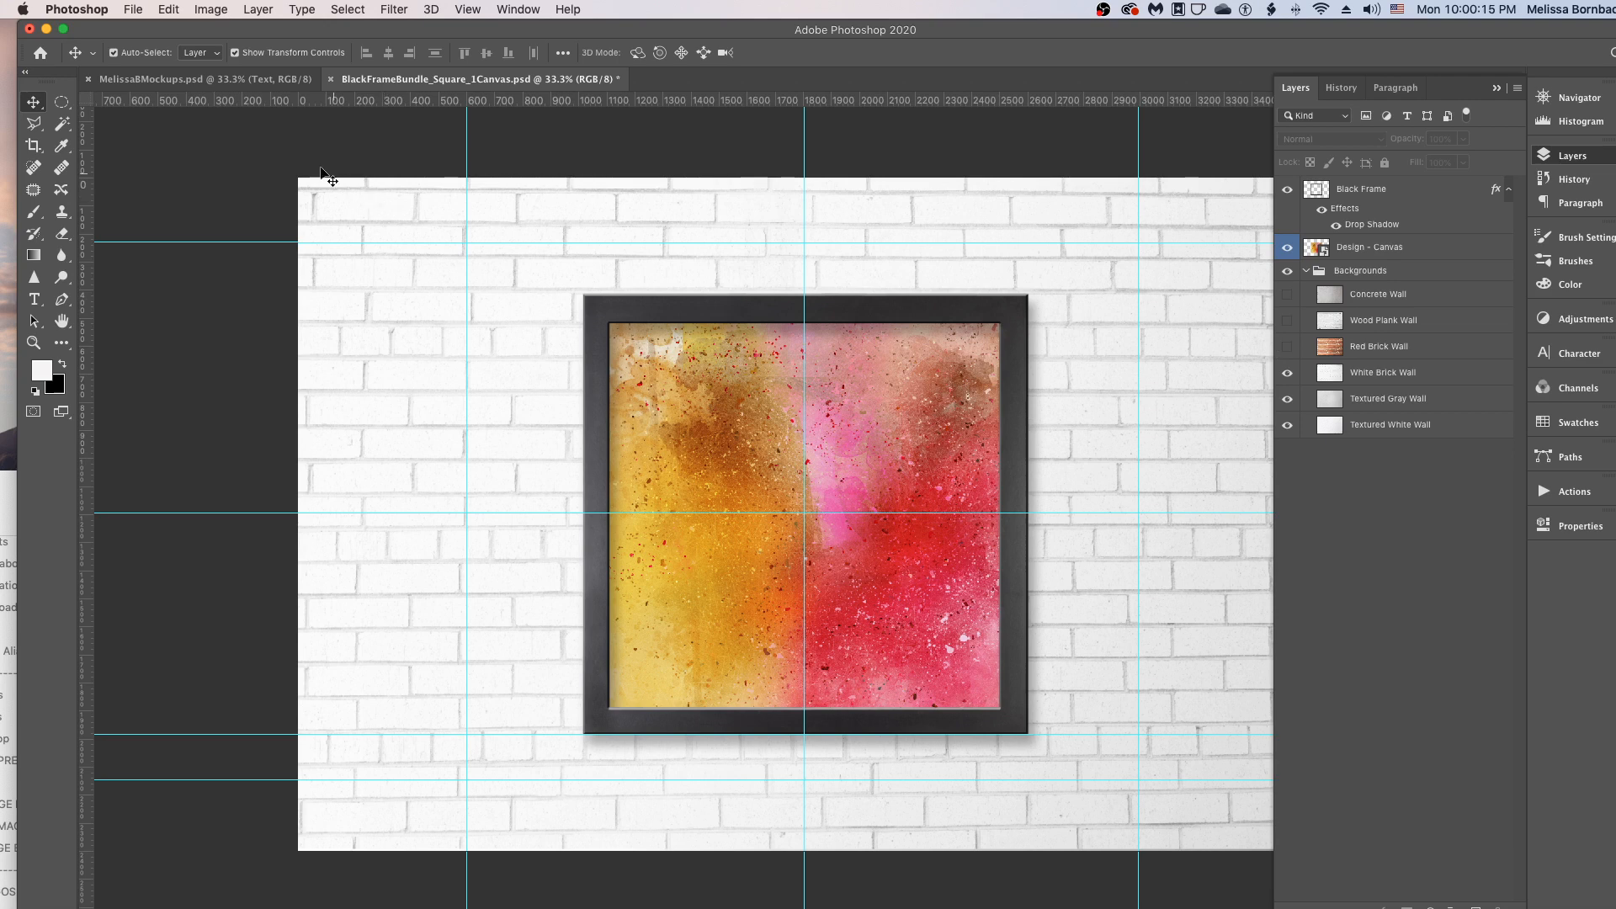
Review the file formats available for saving the framed mockup under another name, leaving without saving.
click(138, 9)
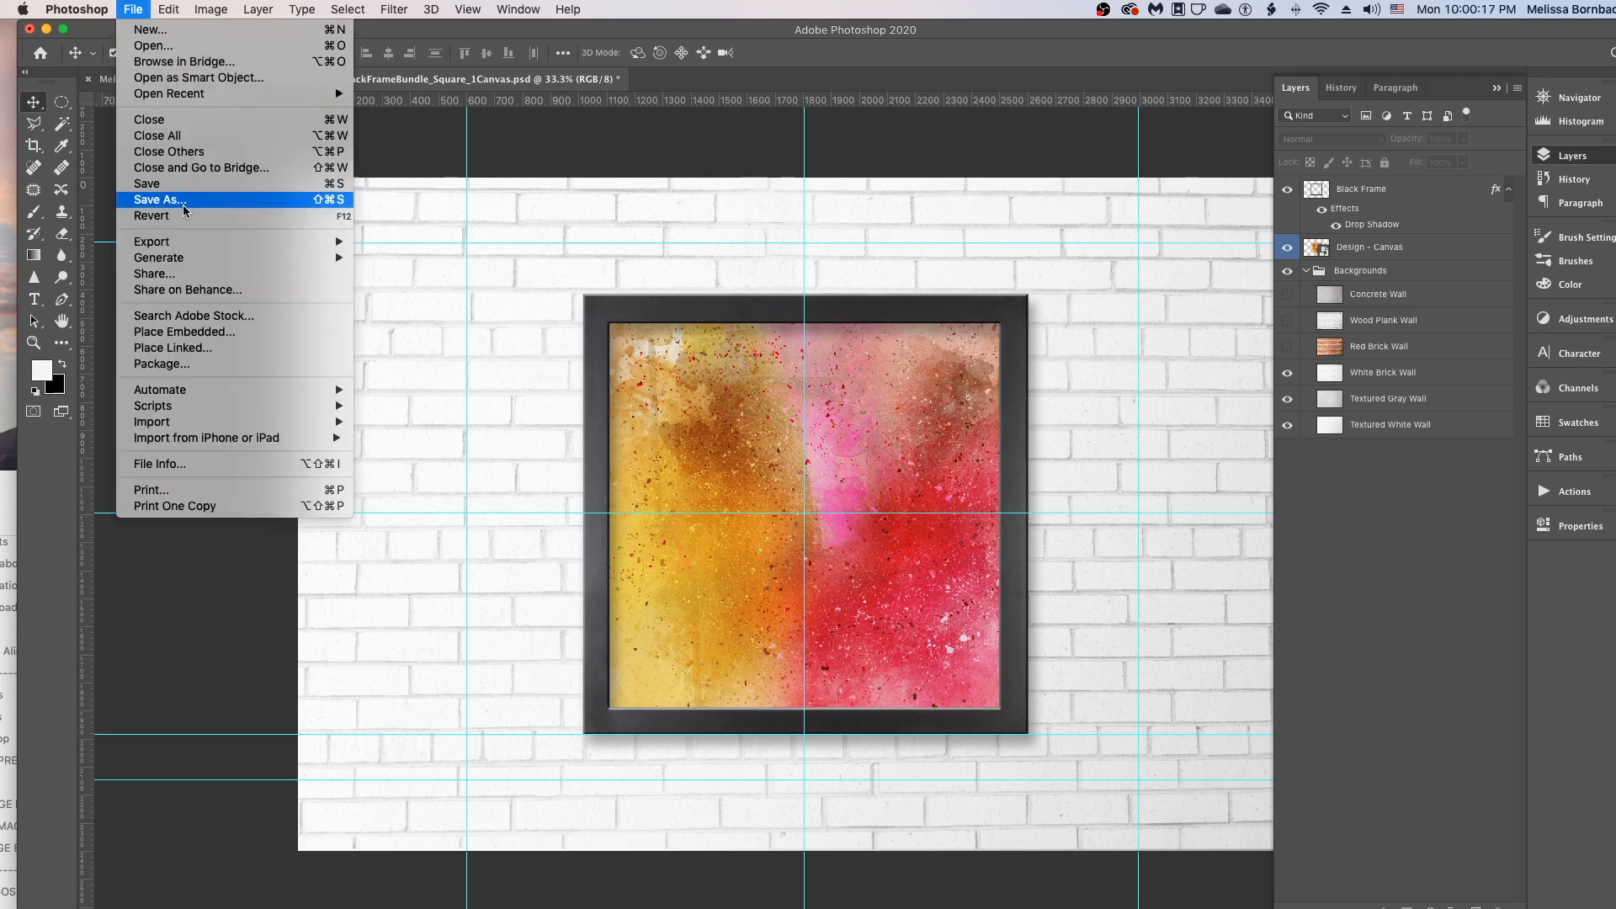
click(328, 200)
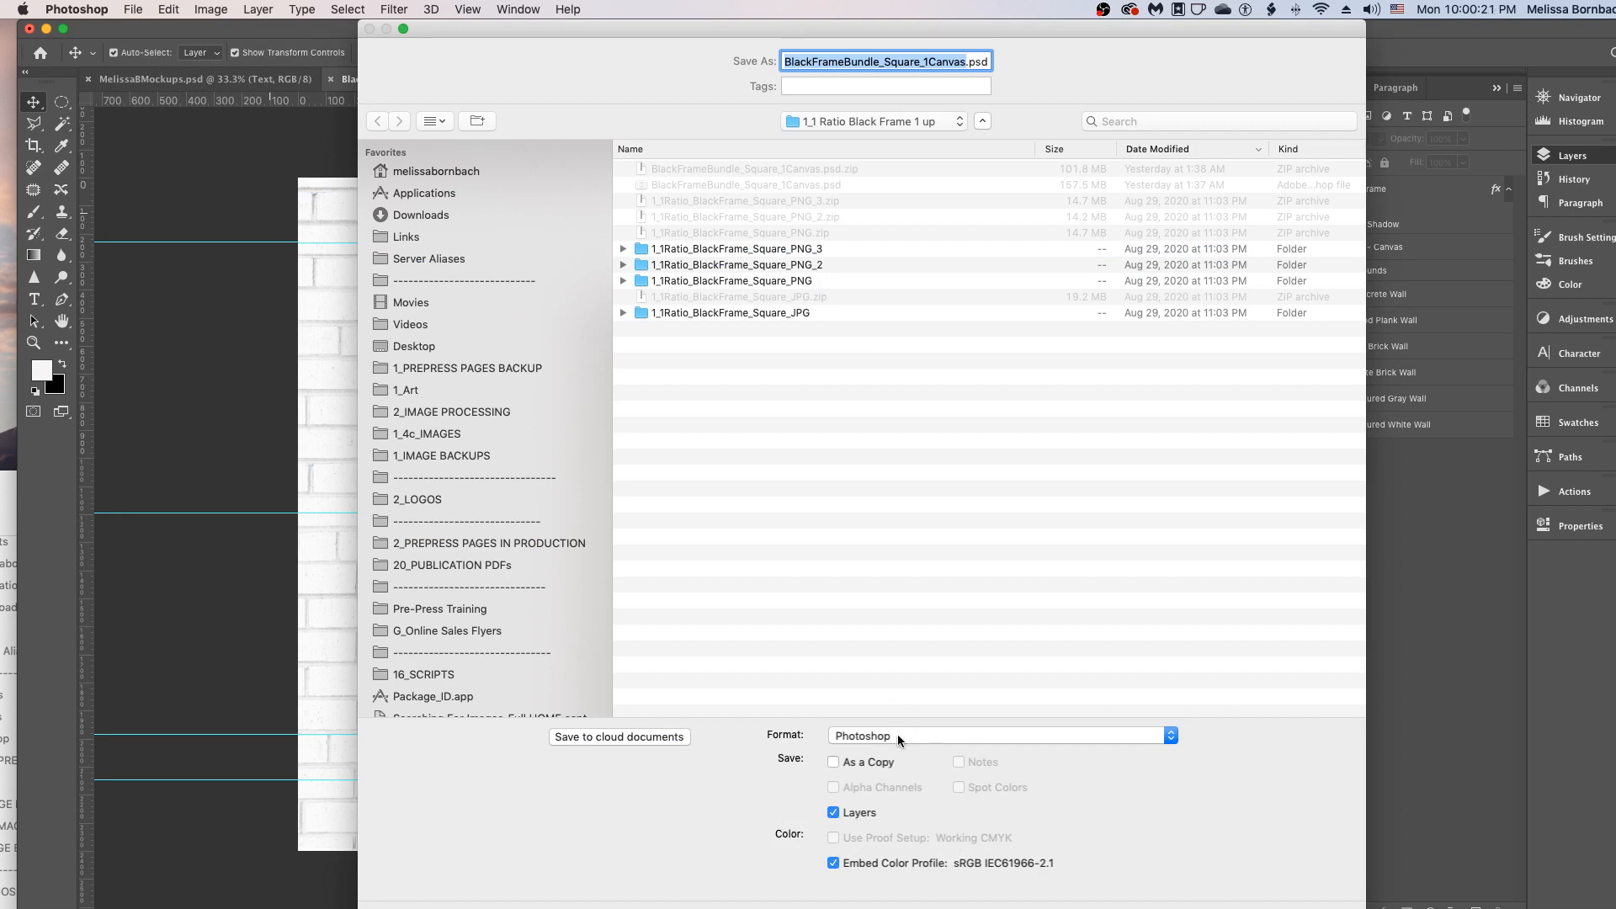
click(898, 740)
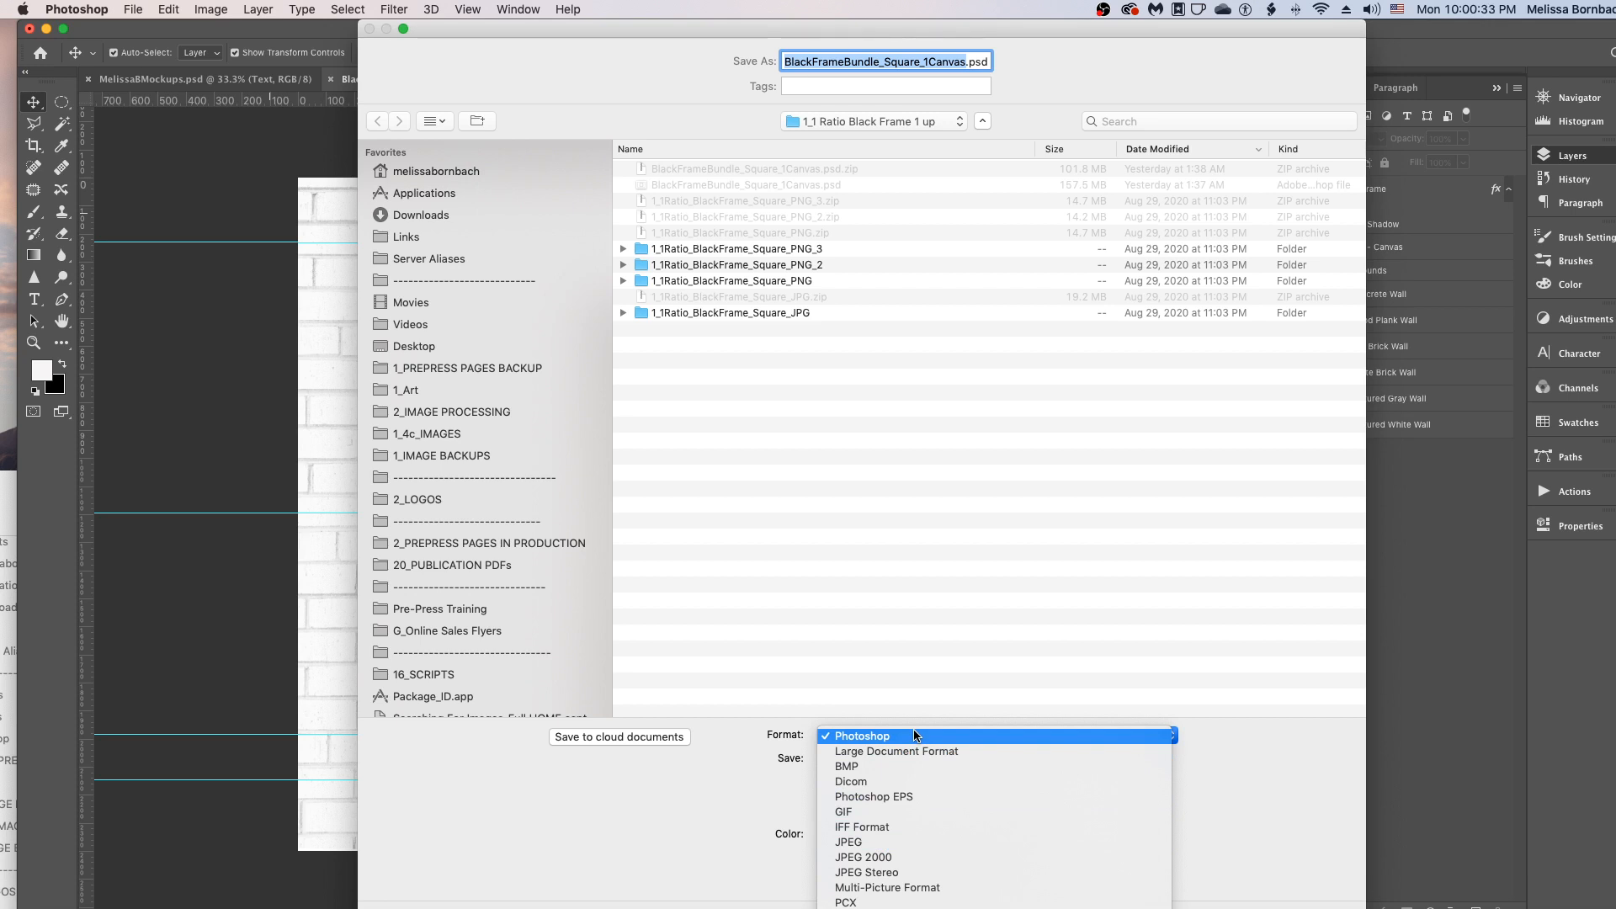
scroll(916, 737, down, 3)
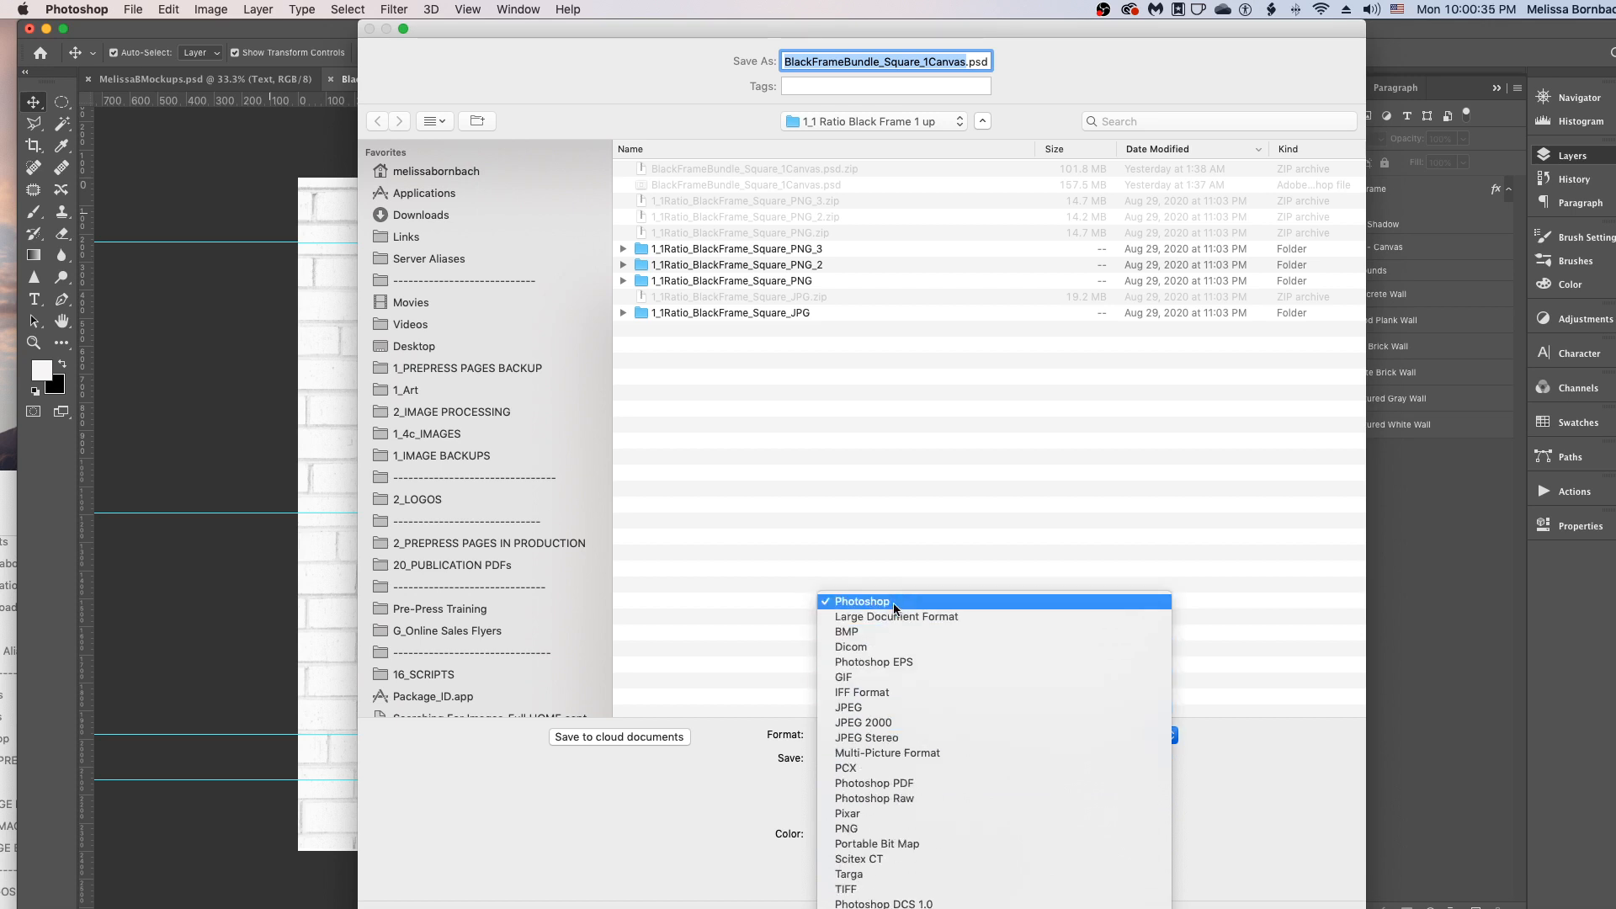
click(862, 62)
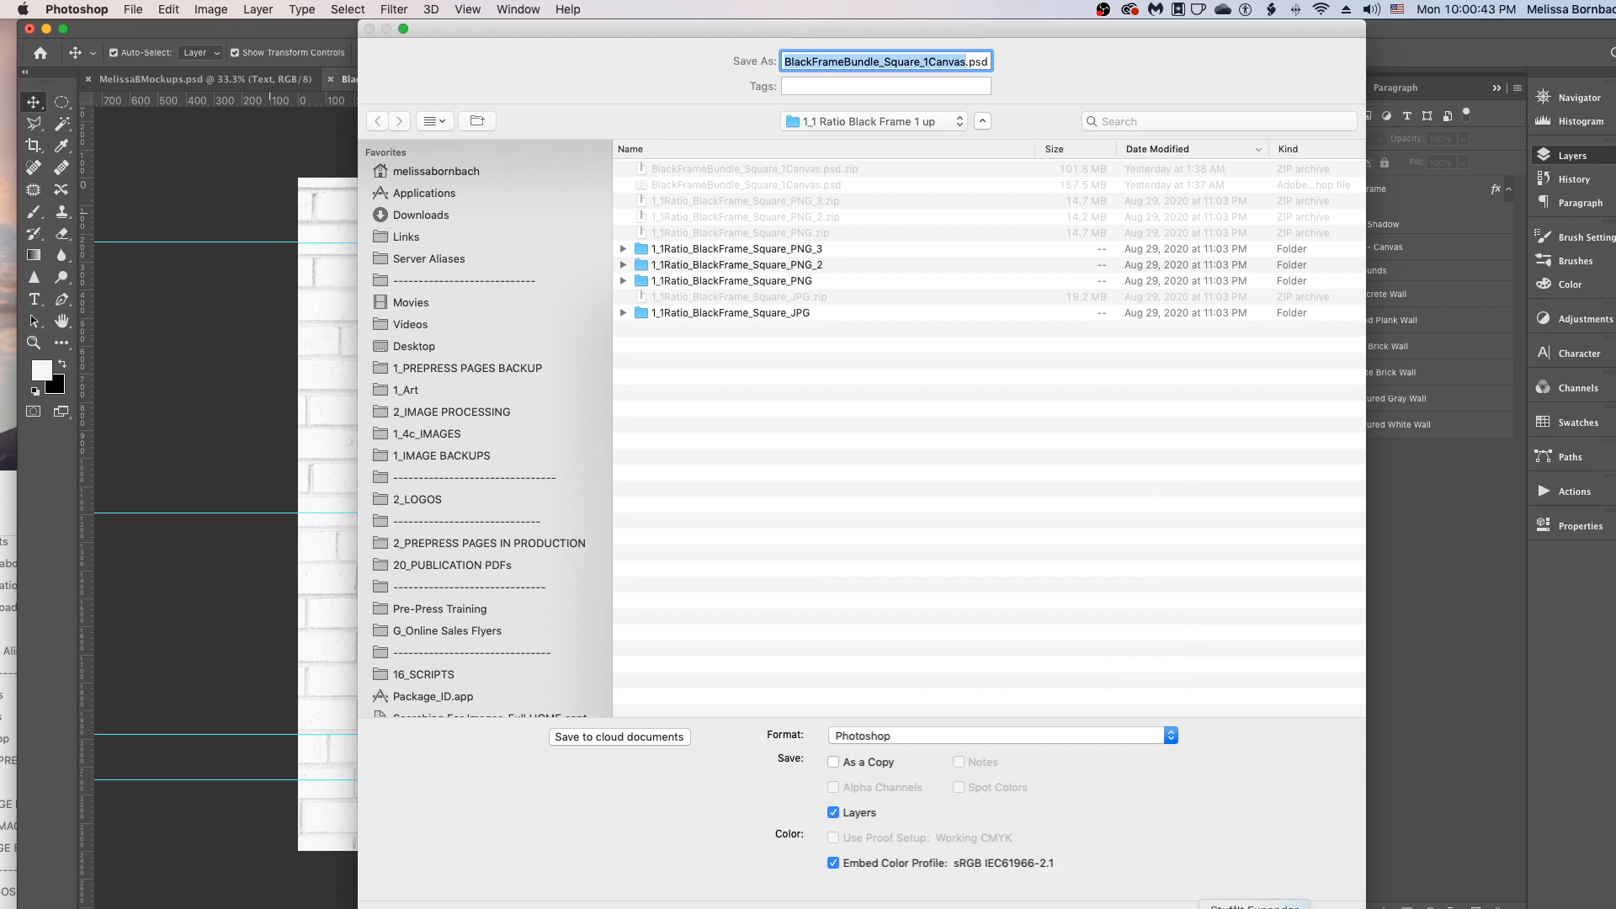
click(1252, 908)
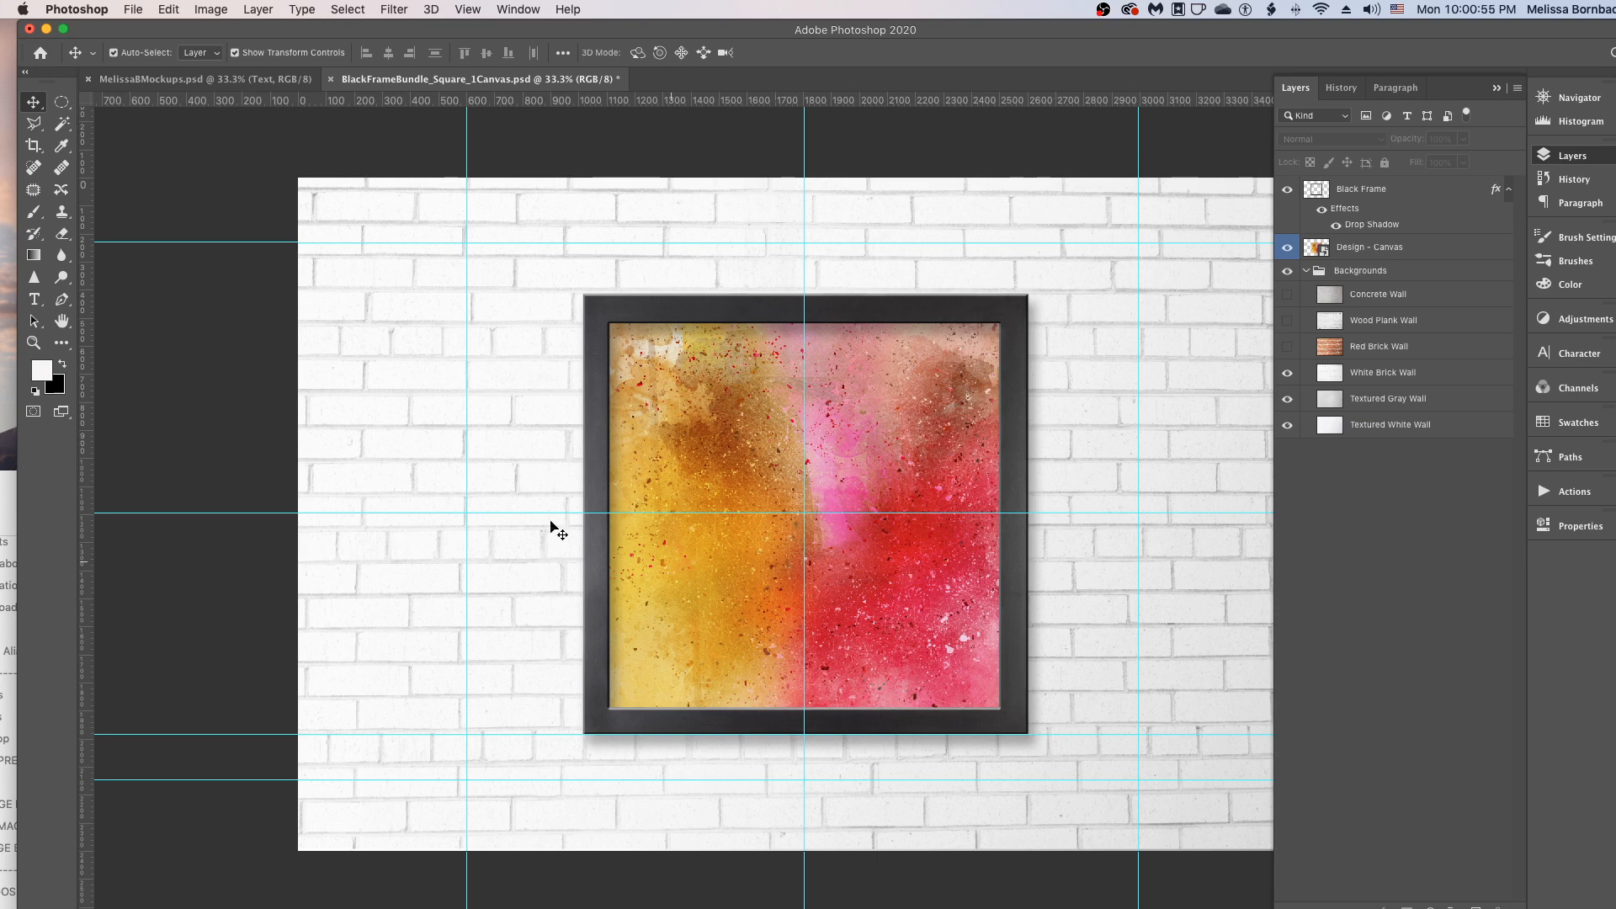
Switch to the open MelissaBMockups.psd document.
click(250, 83)
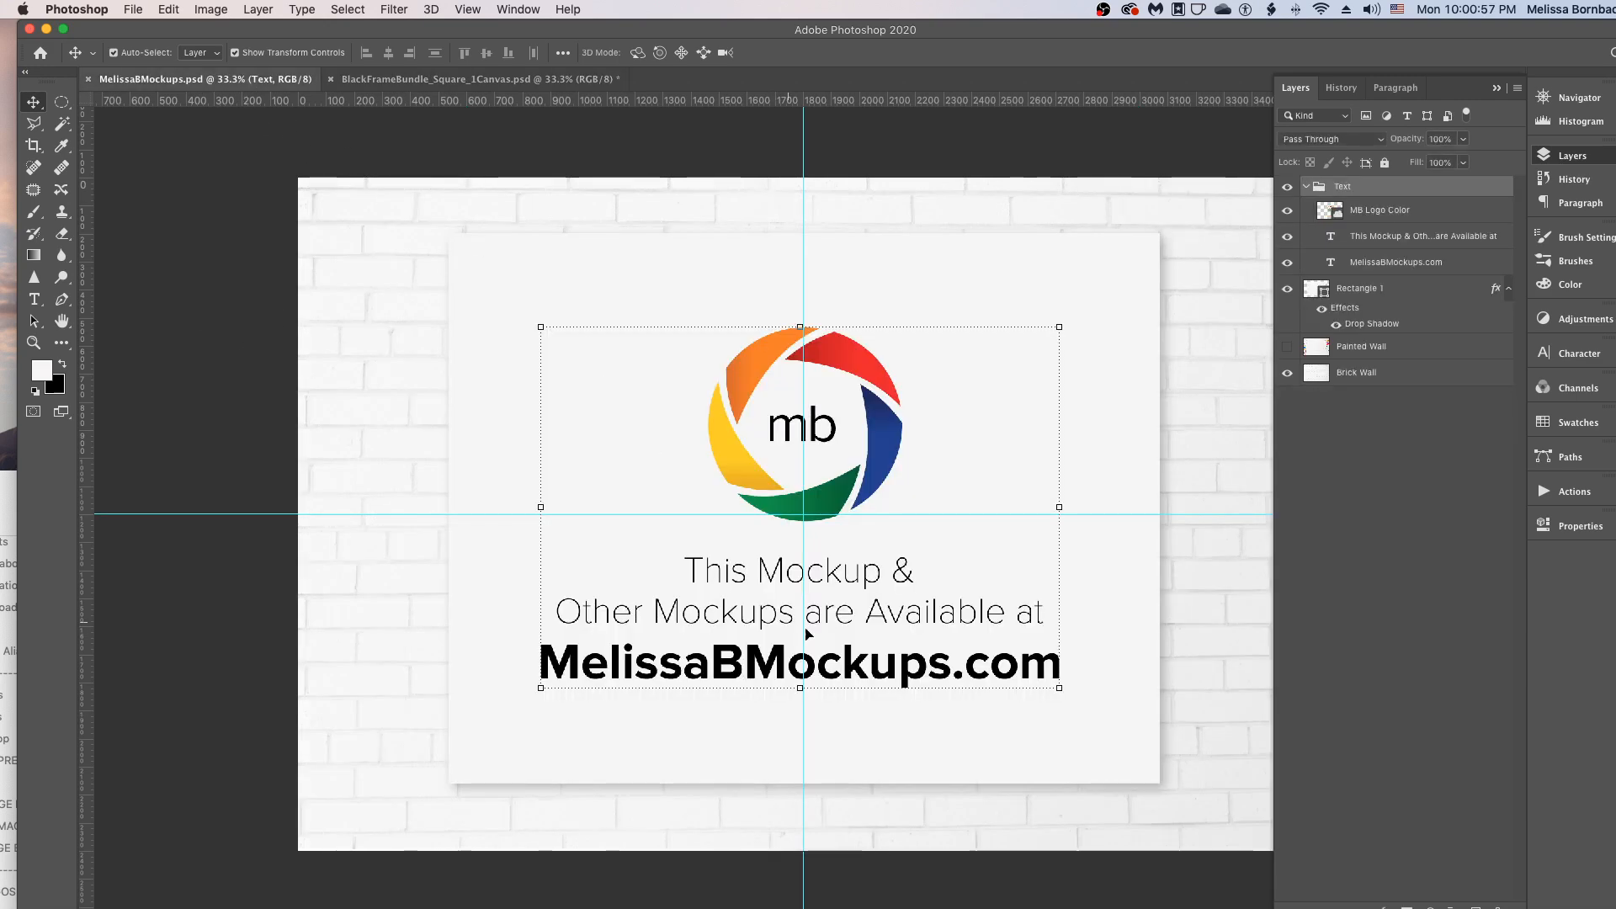